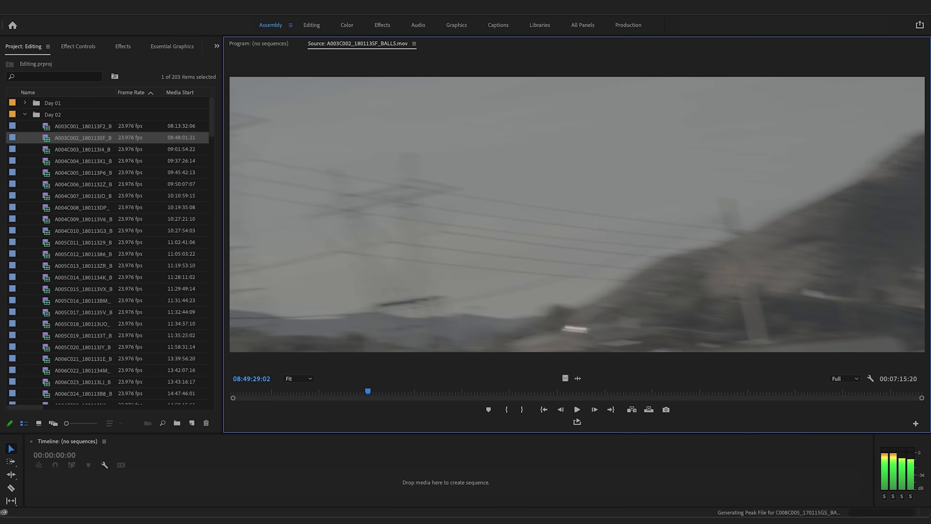
# Play and step through the Day 02, Phantom FLEX4K and A008C050 clips, ending on A009C003
pyautogui.press('space')
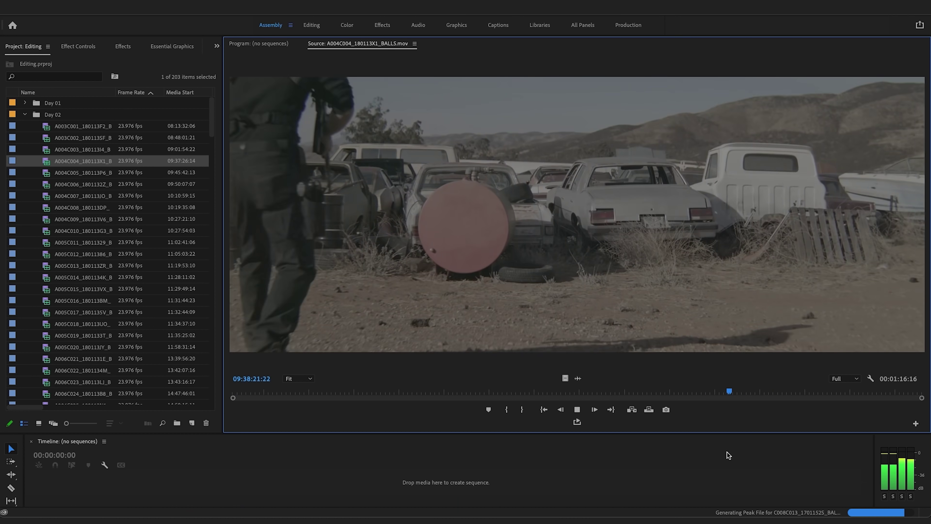
pyautogui.press('Down')
pyautogui.press('Down')
pyautogui.press('Down')
pyautogui.press('Down')
pyautogui.press('Down')
pyautogui.press('Down')
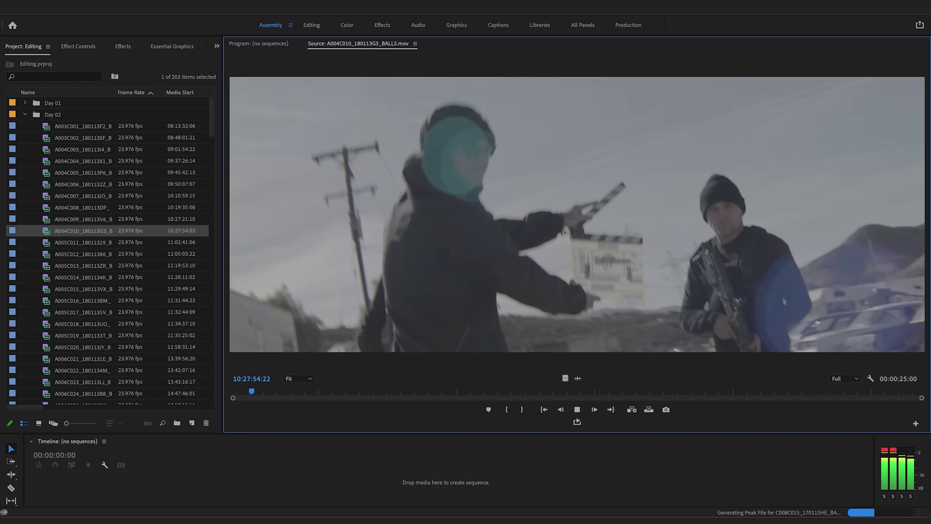
pyautogui.press('Down')
pyautogui.press('Down')
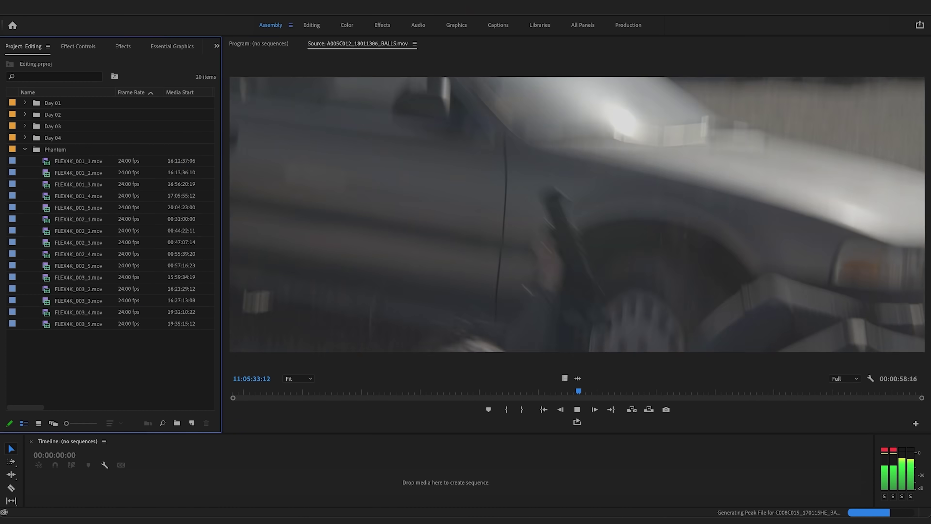
pyautogui.press('Down')
pyautogui.press('Down')
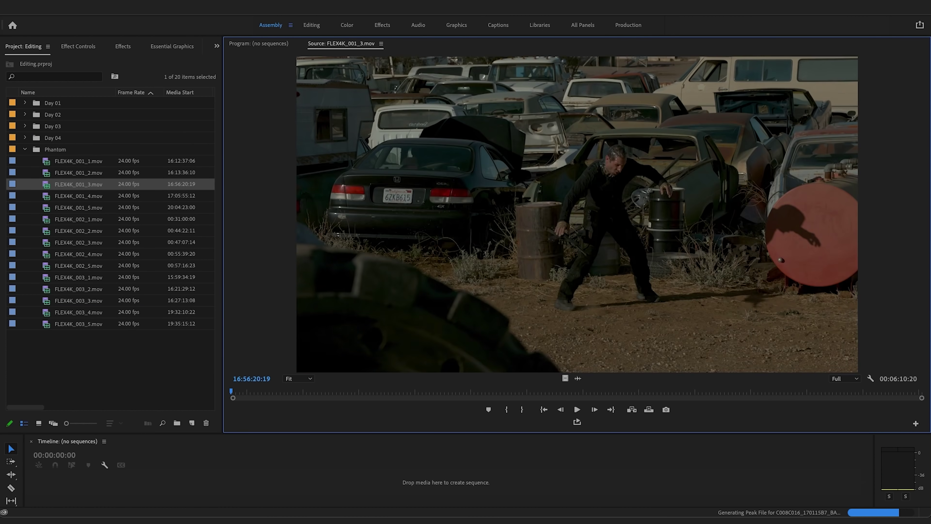
pyautogui.press('Down')
pyautogui.press('Down')
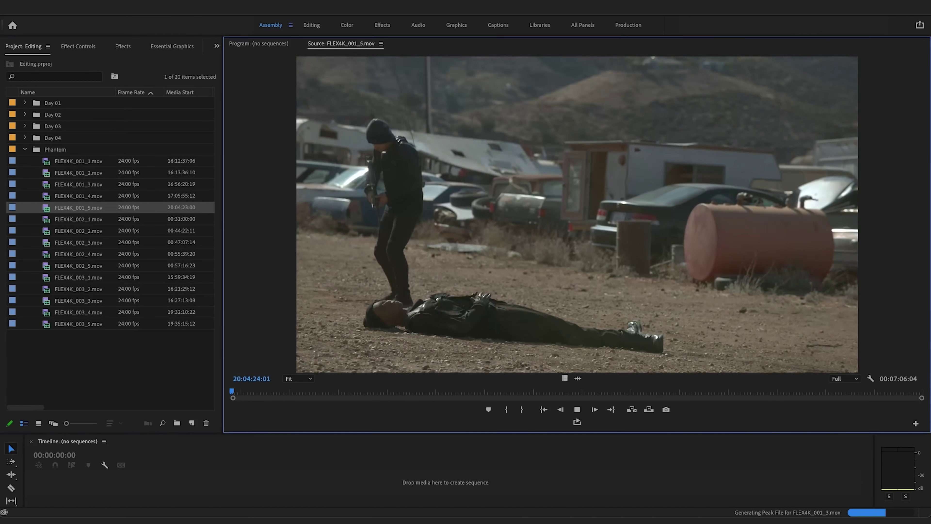
pyautogui.press('Down')
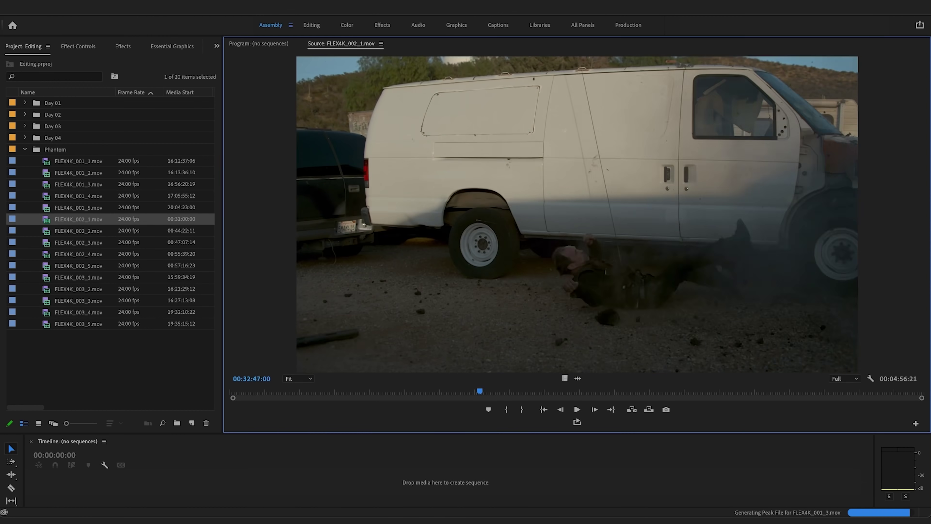
pyautogui.press('Down')
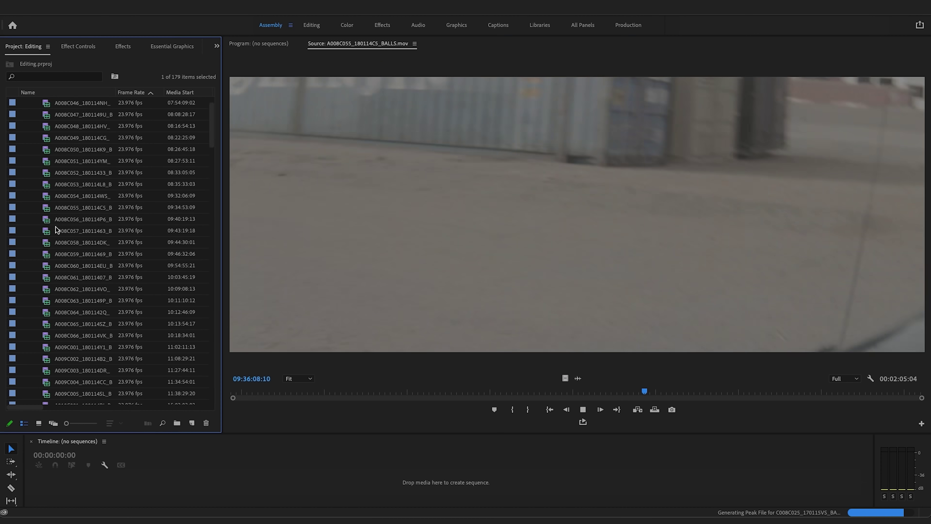
pyautogui.press('Down')
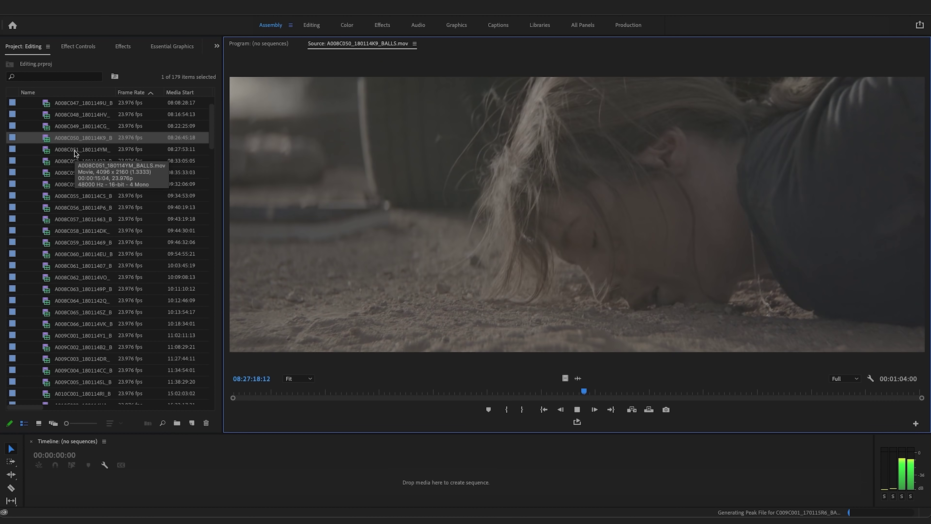
pyautogui.press('Down')
pyautogui.press('Down')
pyautogui.press('Down')
pyautogui.press('Down')
pyautogui.press('Down')
pyautogui.press('Down')
pyautogui.press('Down')
pyautogui.press('Down')
pyautogui.press('Down')
pyautogui.press('Down')
pyautogui.press('Down')
pyautogui.press('Down')
pyautogui.press('Down')
pyautogui.press('Down')
pyautogui.press('Down')
pyautogui.press('Down')
pyautogui.press('Down')
pyautogui.press('Down')
pyautogui.press('Down')
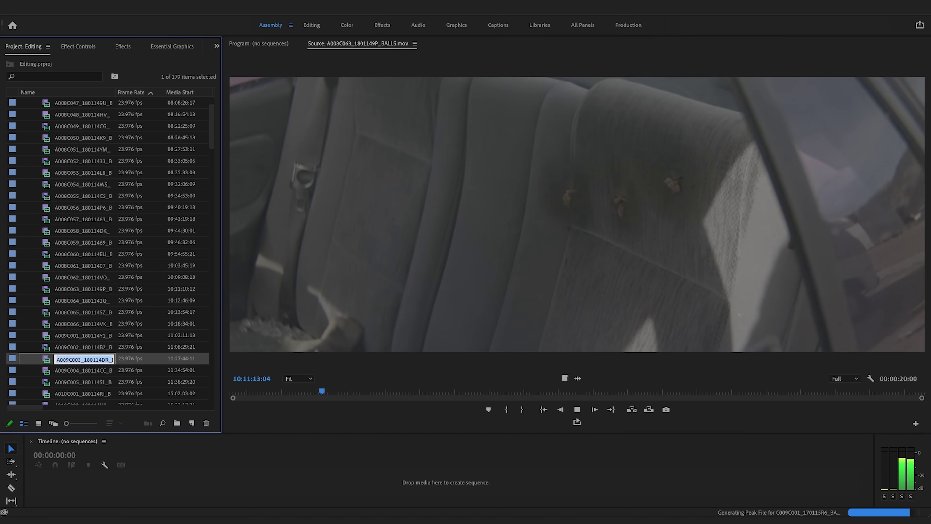
pyautogui.click(266, 430)
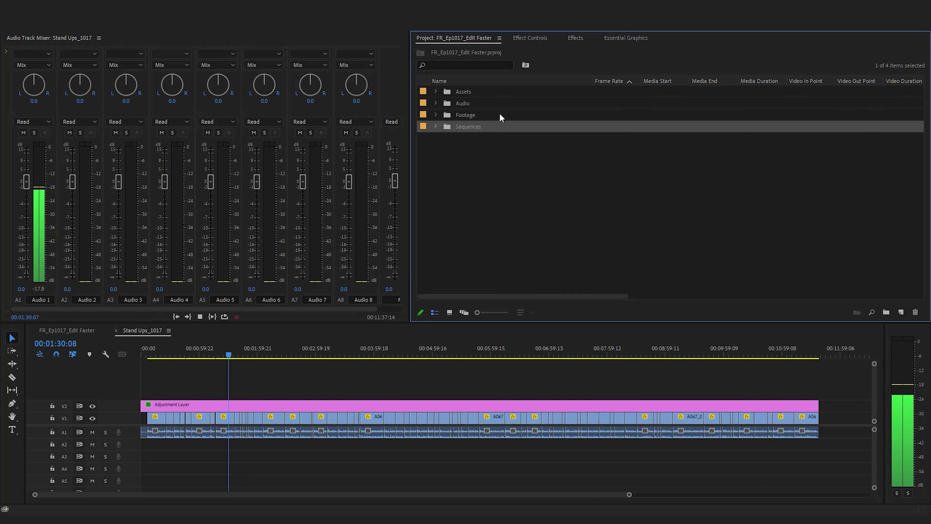
# Expand the Assets bin, browse its Overlays, Solids and Aspect Ratios subfolders, then collapse it
pyautogui.click(482, 93)
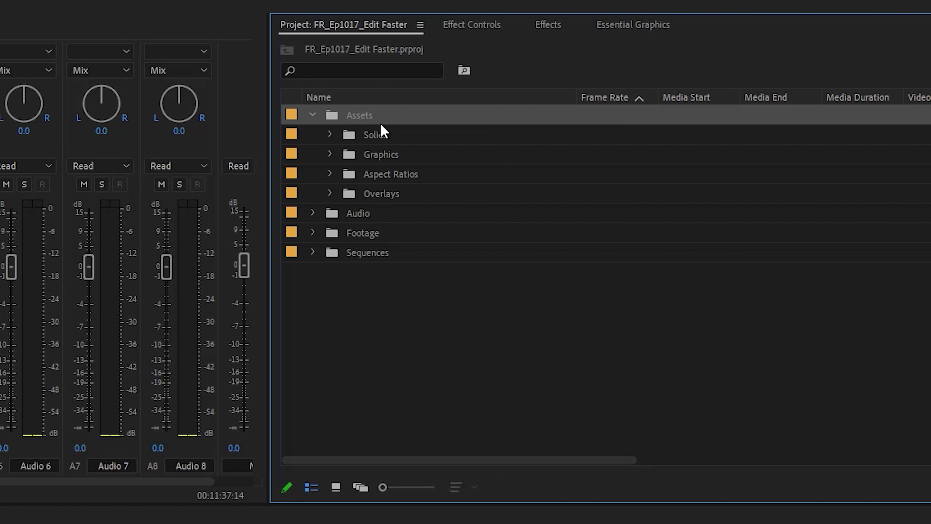
pyautogui.click(423, 152)
pyautogui.click(419, 192)
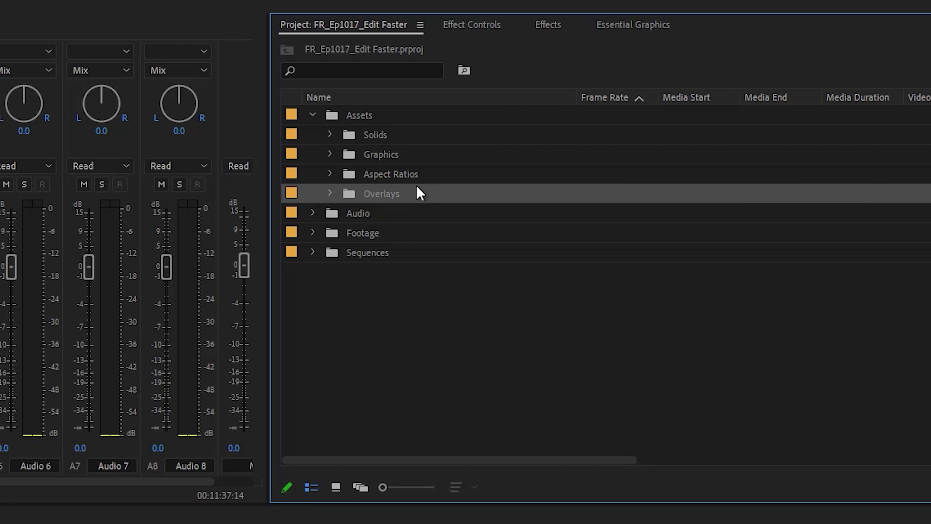
pyautogui.click(409, 134)
pyautogui.click(448, 174)
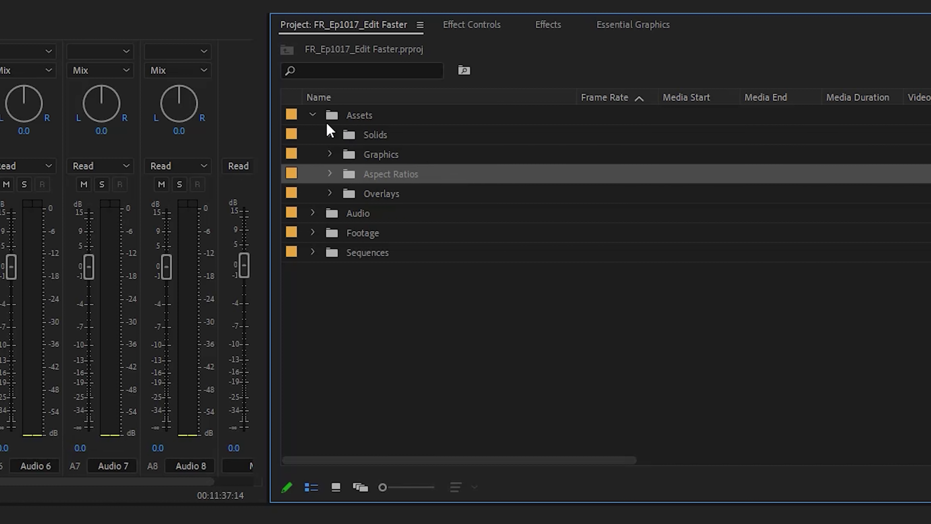
pyautogui.click(313, 115)
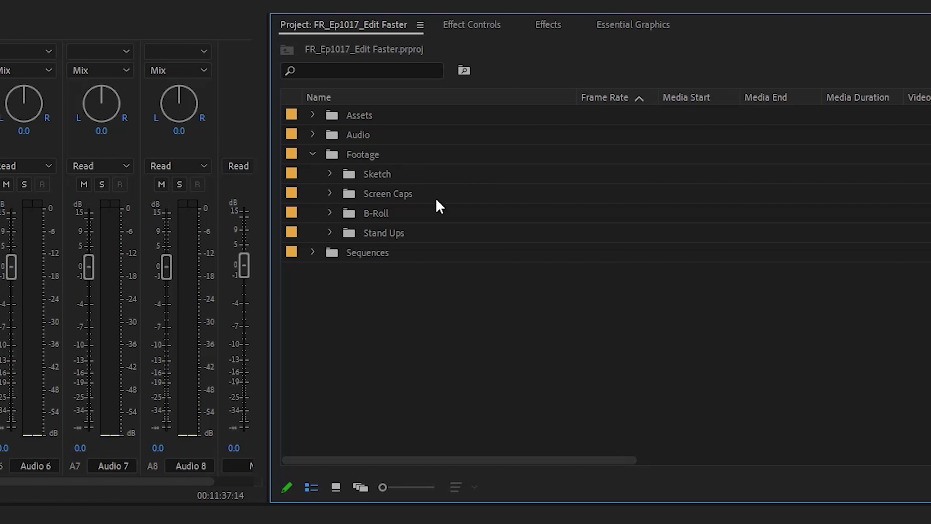
# Browse the Footage bin's Stand Ups, Sketch, B-Roll and Screen Caps folders, then collapse it
pyautogui.click(329, 234)
pyautogui.click(331, 235)
pyautogui.click(352, 178)
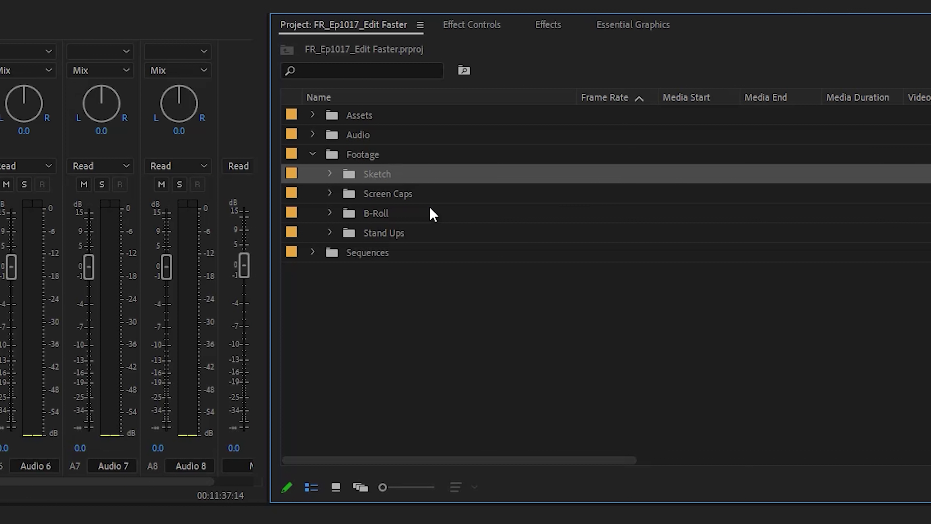
pyautogui.click(430, 217)
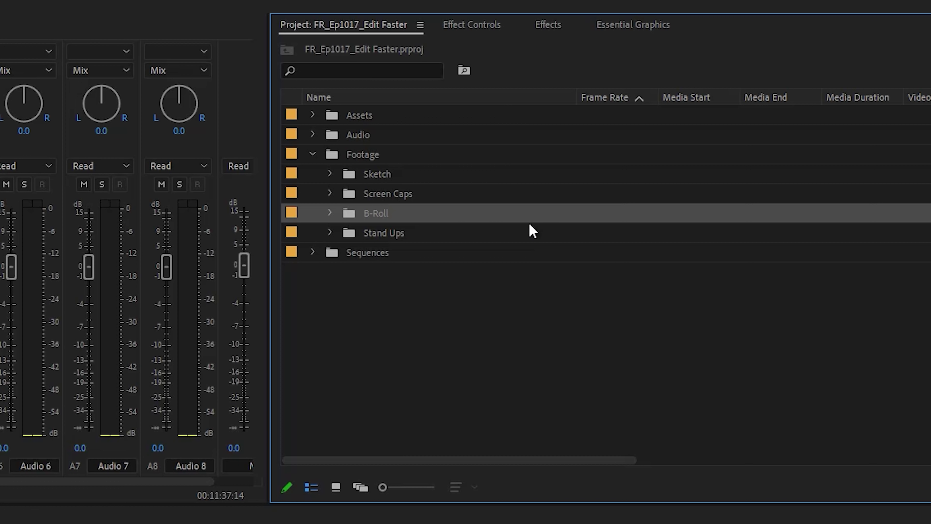
pyautogui.click(438, 199)
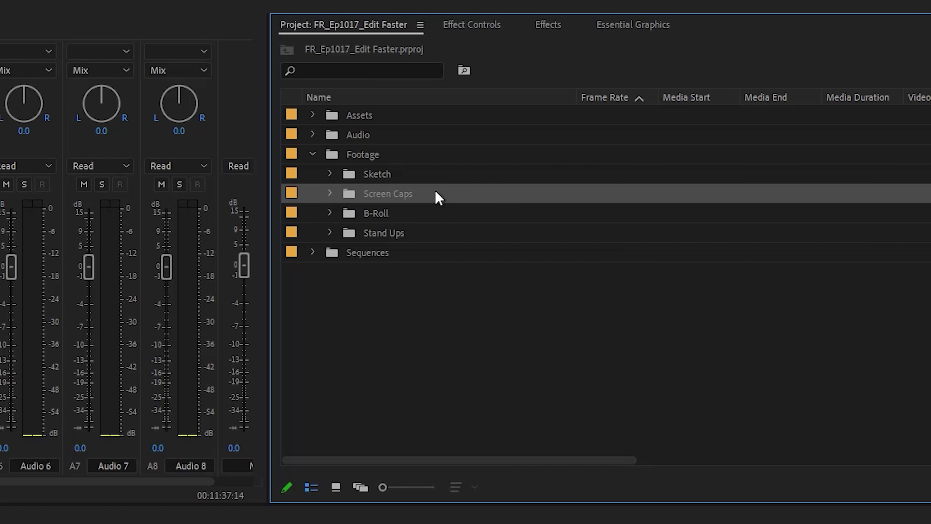
pyautogui.click(312, 154)
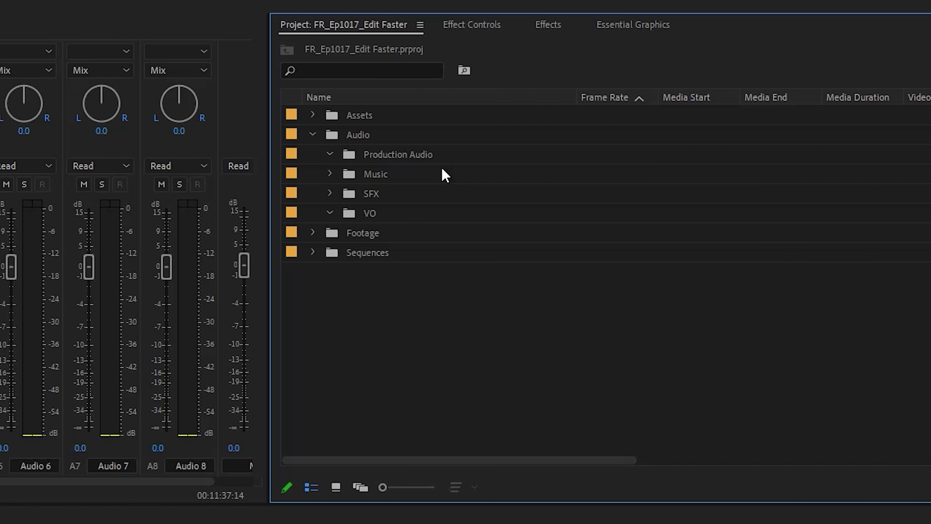
# Browse the Audio bin's Music, SFX, VO and Production Audio folders
pyautogui.click(426, 179)
pyautogui.click(411, 193)
pyautogui.click(402, 212)
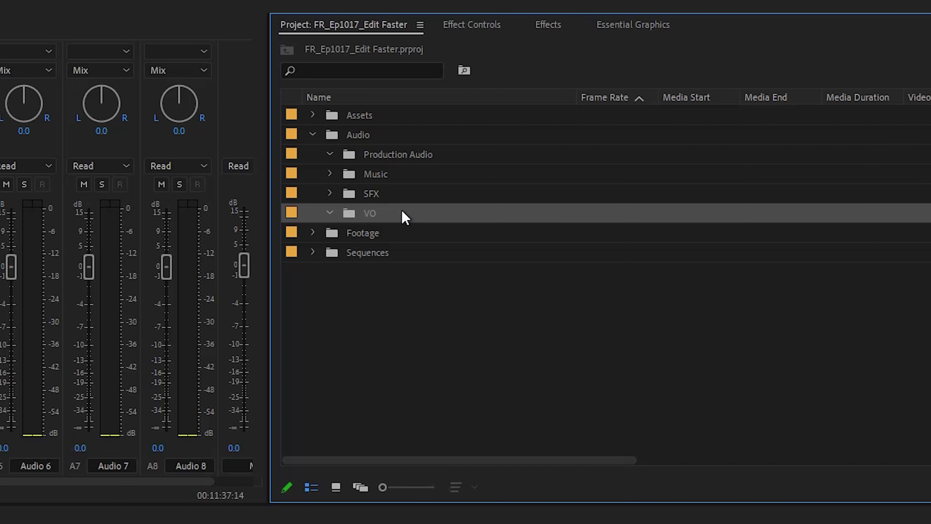
pyautogui.click(424, 154)
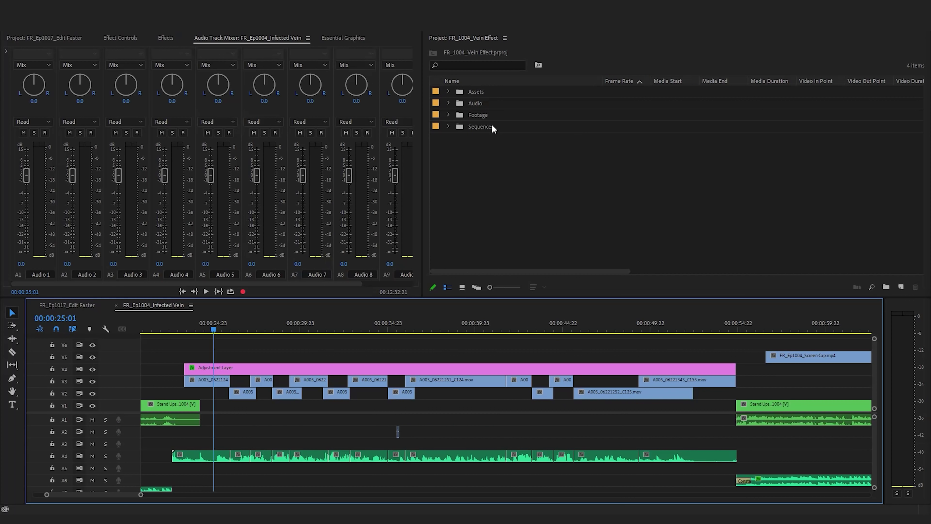
# Open the Sketch folder as its own bin in Icon View, enlarged to three thumbnails per row
pyautogui.click(447, 114)
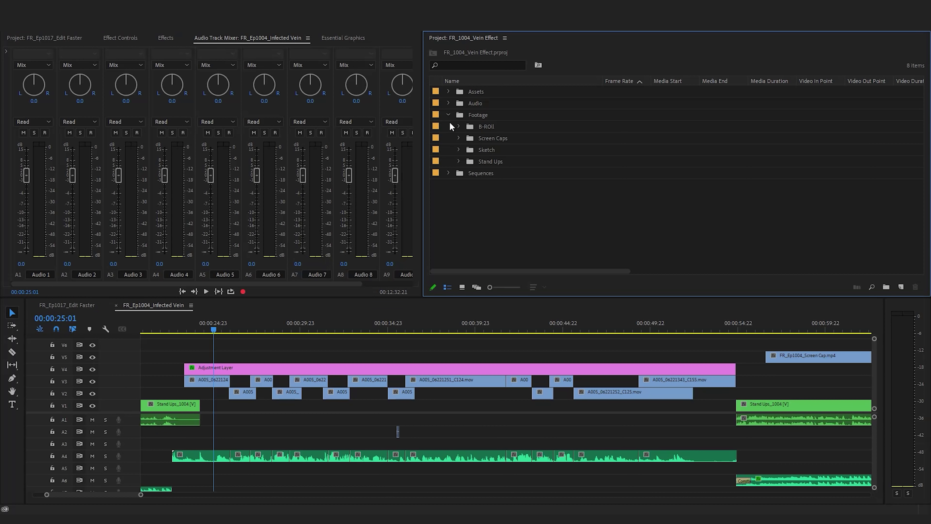
pyautogui.click(458, 150)
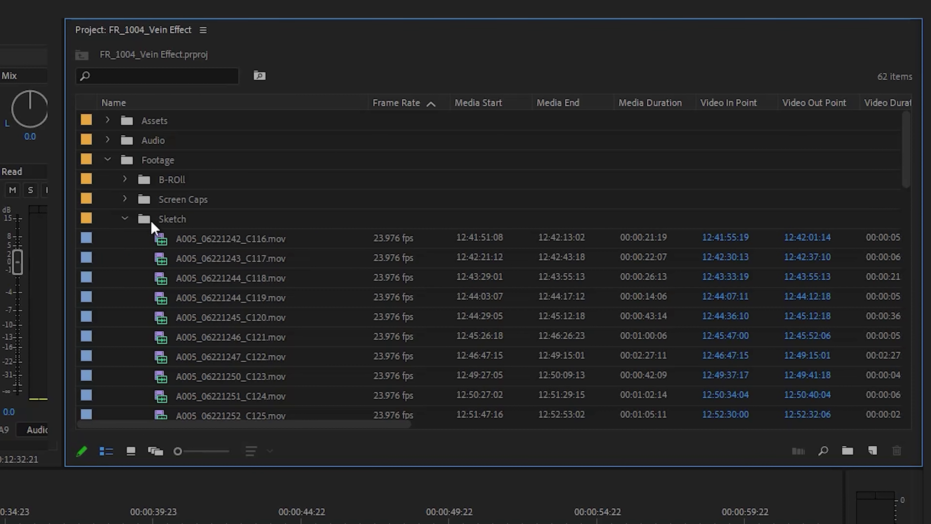
pyautogui.doubleClick(148, 219)
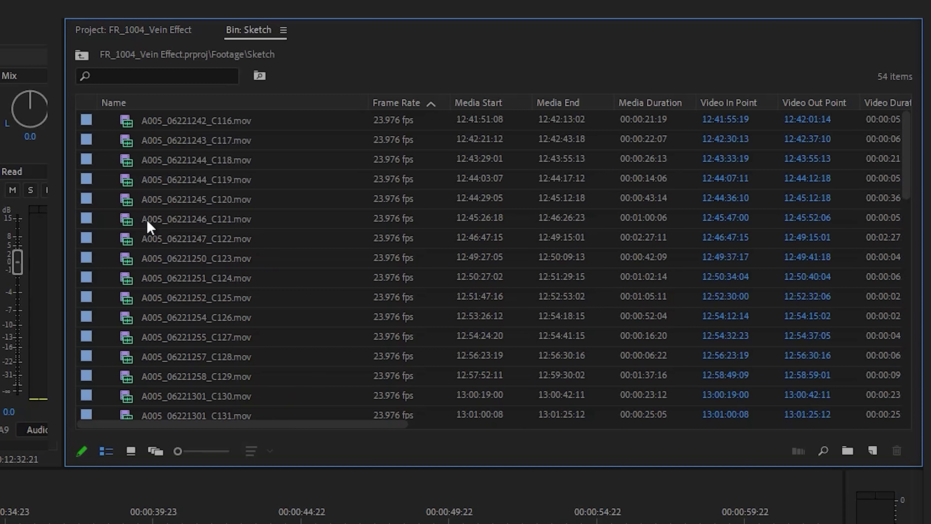
pyautogui.click(131, 451)
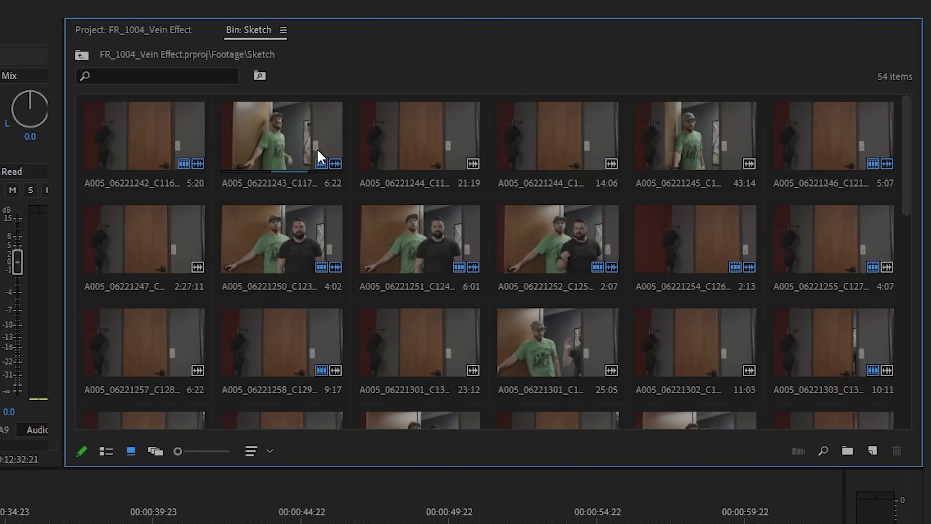
pyautogui.click(423, 156)
pyautogui.moveTo(178, 450); pyautogui.dragTo(208, 452)
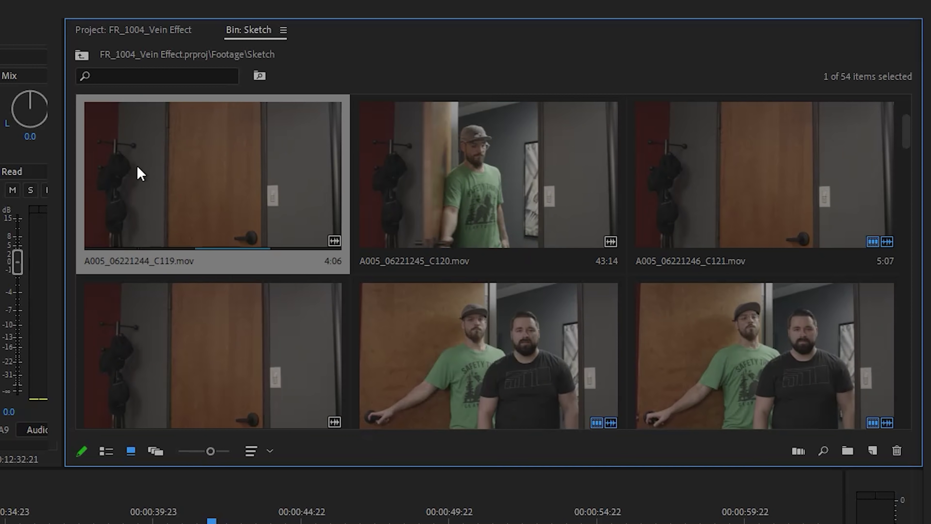
# Place clip A005_06221245_C120.mov on track V1 mid-sequence in the Infected Vein sequence
pyautogui.click(353, 191)
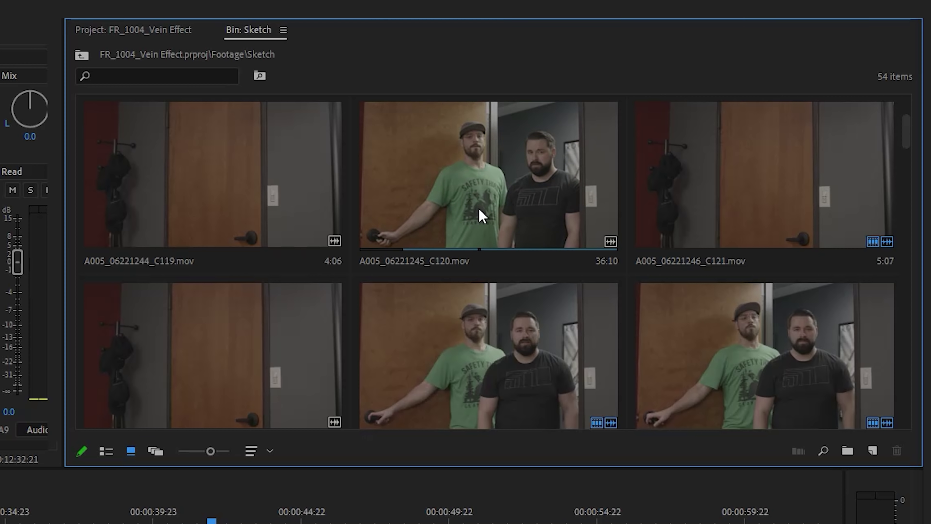
pyautogui.moveTo(516, 220); pyautogui.dragTo(100, 523)
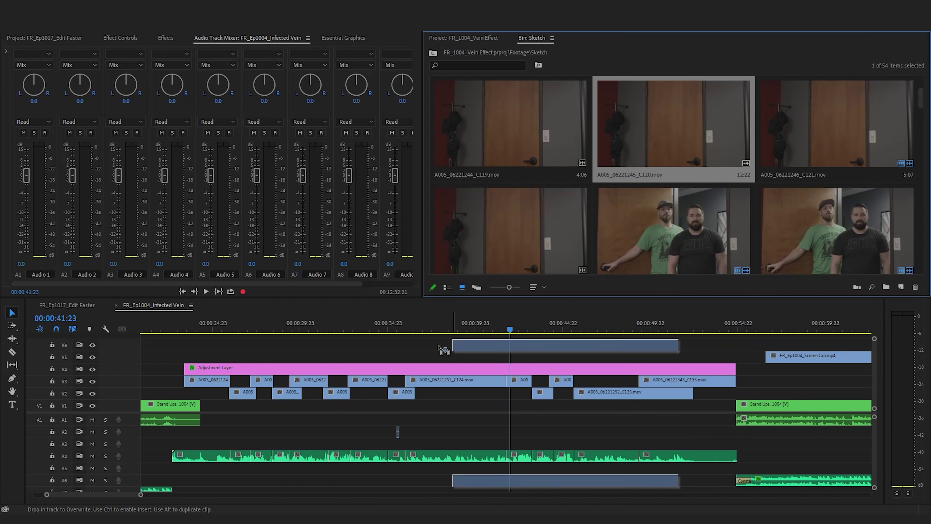
pyautogui.moveTo(444, 351); pyautogui.dragTo(479, 403)
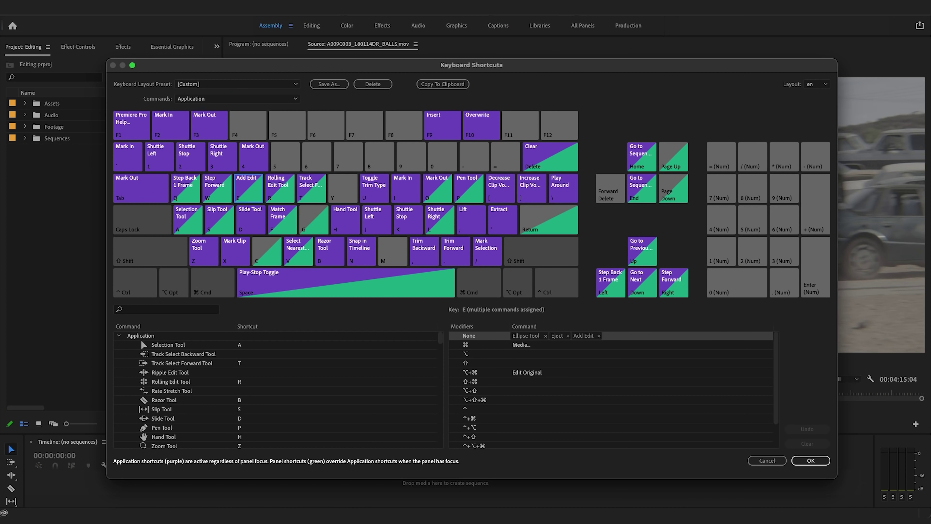
# Scroll down the Application command list to see which shortcuts are assigned
pyautogui.scroll(-10, 260, 404)
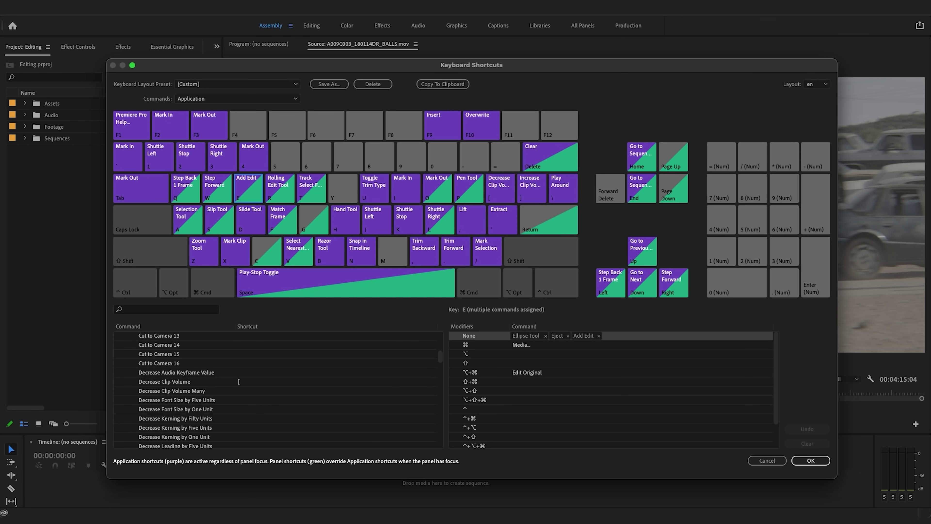
pyautogui.scroll(-15, 260, 404)
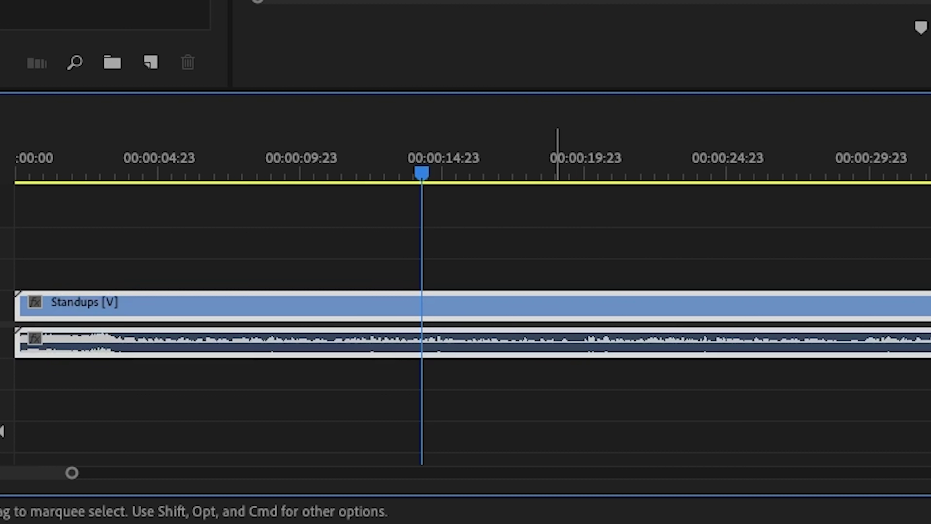
# Split the Standups V1/A1 clip at several cut points during playback, the last at 00:00:23:12
pyautogui.press('e')
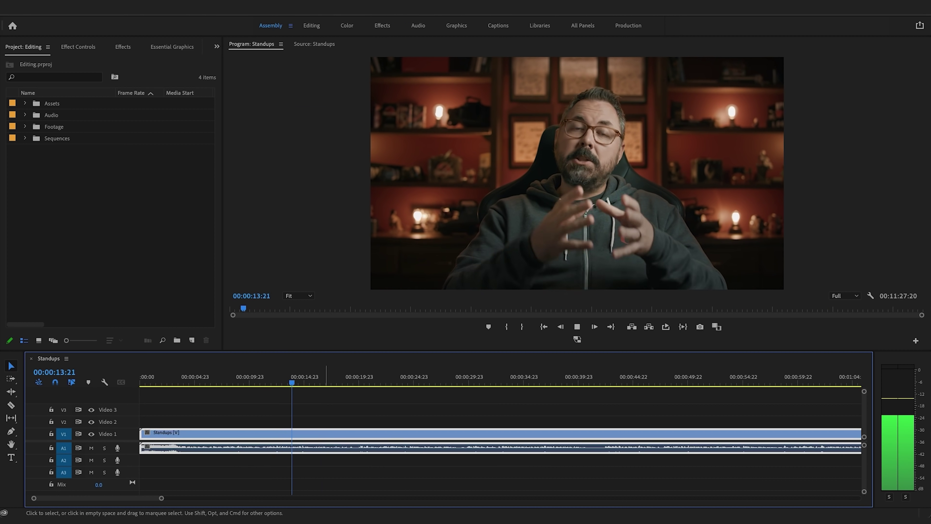
pyautogui.press('super+k')
pyautogui.press('space')
pyautogui.press('super+k')
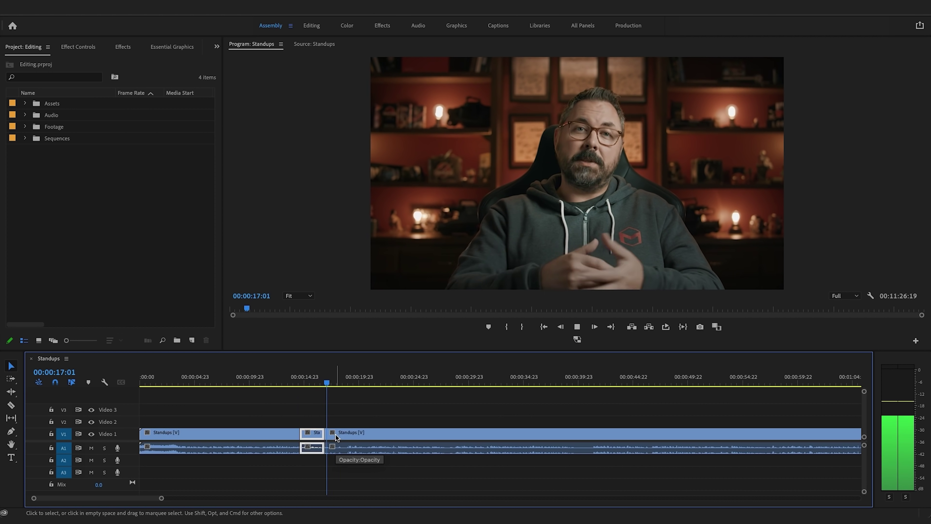
pyautogui.press('space')
pyautogui.press('super+k')
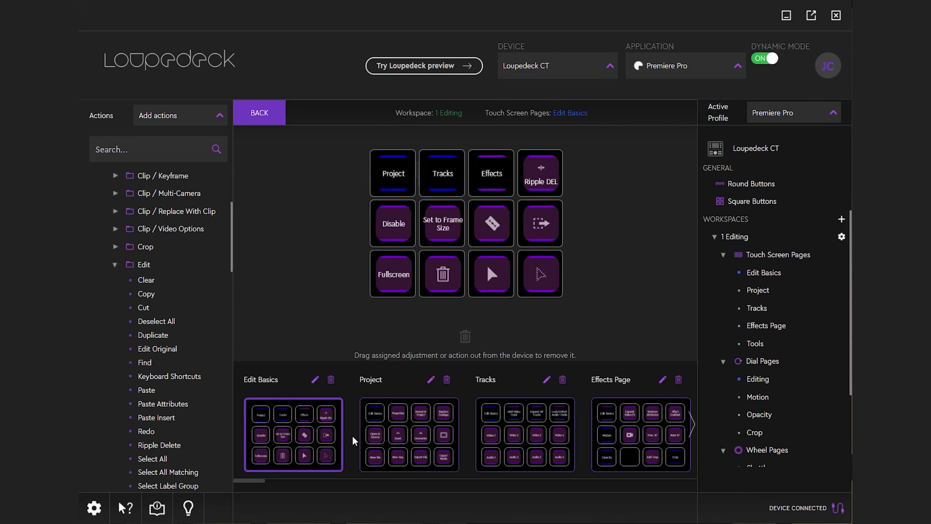
# Switch the Loupedeck application profile to Premiere Pro
pyautogui.click(421, 437)
pyautogui.click(689, 66)
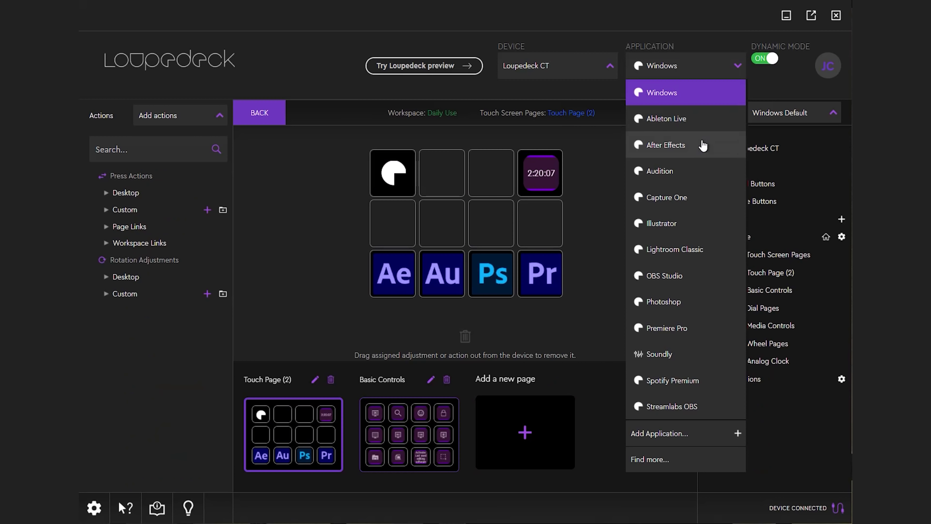
pyautogui.click(701, 330)
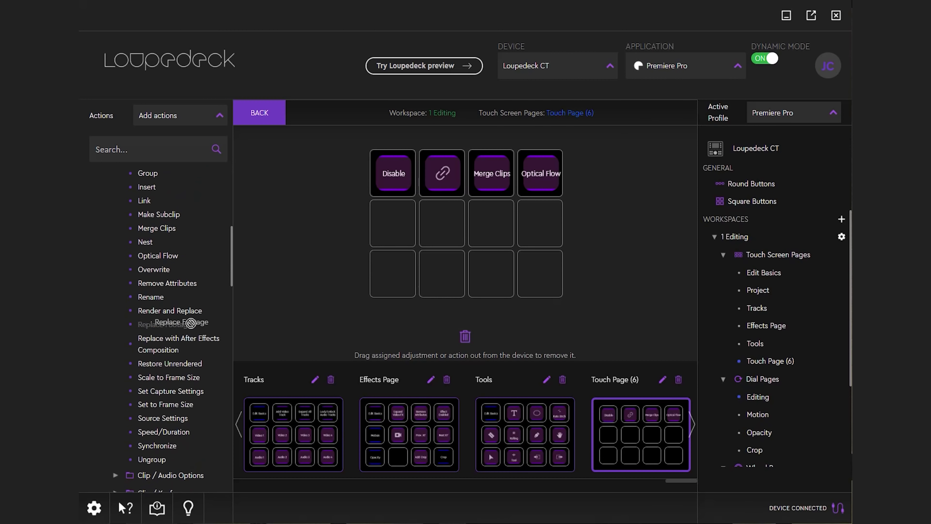
# Add Replace Footage, Render and Replace, Set to Frame Size and another clip action to the touch page
pyautogui.moveTo(190, 323); pyautogui.dragTo(392, 223)
pyautogui.moveTo(170, 310); pyautogui.dragTo(442, 223)
pyautogui.moveTo(165, 347); pyautogui.dragTo(491, 223)
pyautogui.moveTo(164, 374); pyautogui.dragTo(392, 273)
# Fill the remaining slots with Add Frame Hold, Frame Hold Options and the Lavender label action
pyautogui.scroll(-5, 157, 294)
pyautogui.click(115, 334)
pyautogui.moveTo(164, 350); pyautogui.dragTo(442, 274)
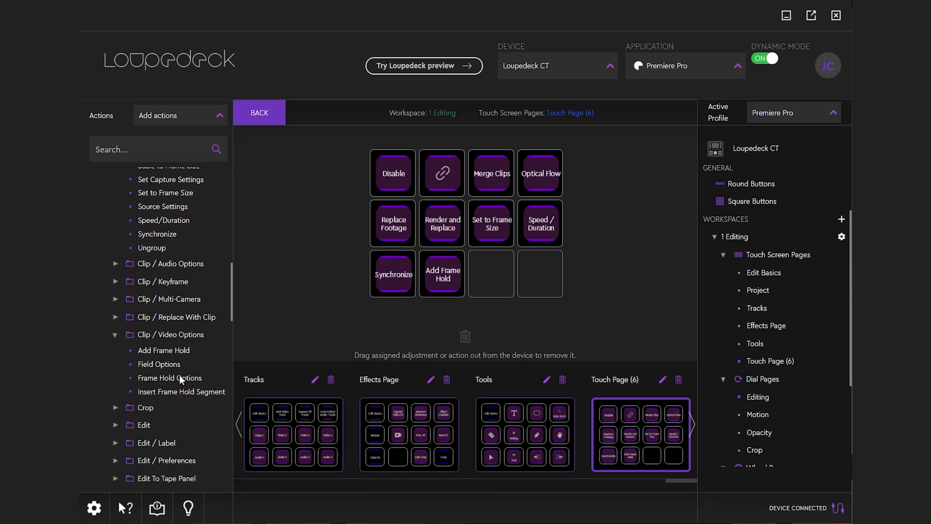
pyautogui.moveTo(181, 380); pyautogui.dragTo(491, 273)
pyautogui.scroll(-10, 158, 330)
pyautogui.click(114, 253)
pyautogui.moveTo(150, 308); pyautogui.dragTo(540, 273)
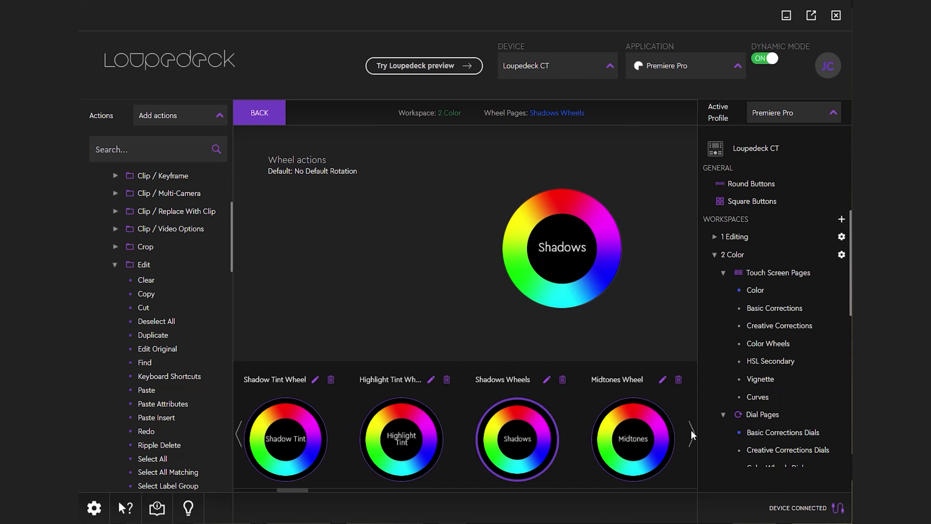
# Review the square and round button assignments, device overview, and Edit Basics, Project and Effects pages
pyautogui.click(752, 201)
pyautogui.click(755, 183)
pyautogui.click(760, 149)
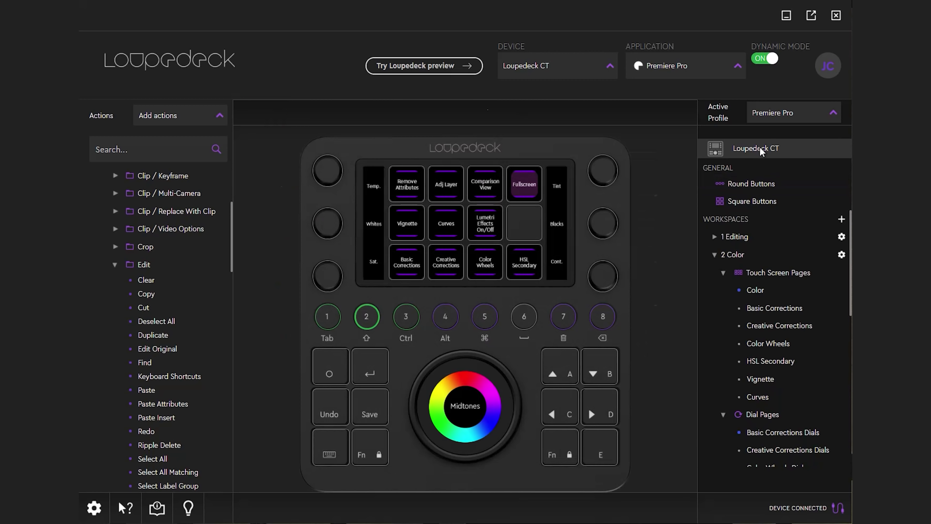
pyautogui.click(375, 225)
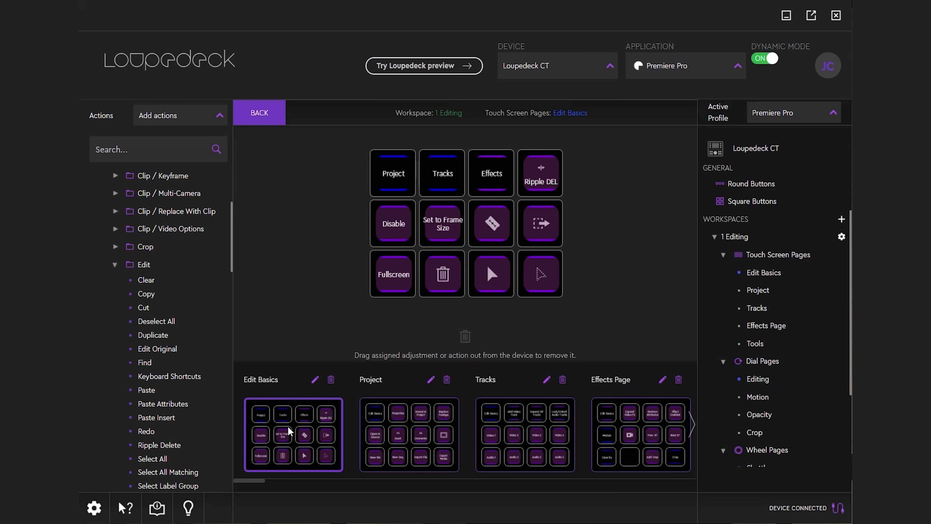
pyautogui.click(422, 437)
pyautogui.click(655, 447)
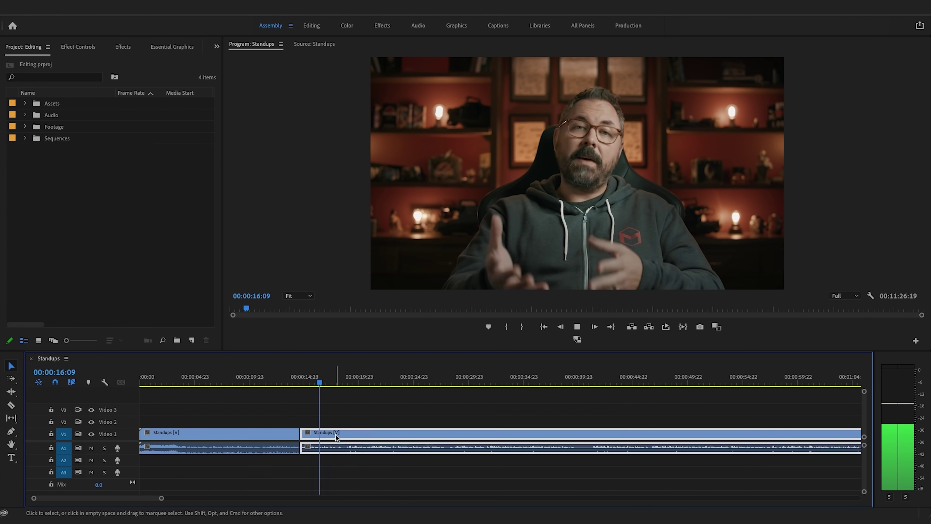
# Nest all the standup clips into a sequence named 'Stand Ups fah real'
pyautogui.moveTo(335, 436); pyautogui.dragTo(426, 444)
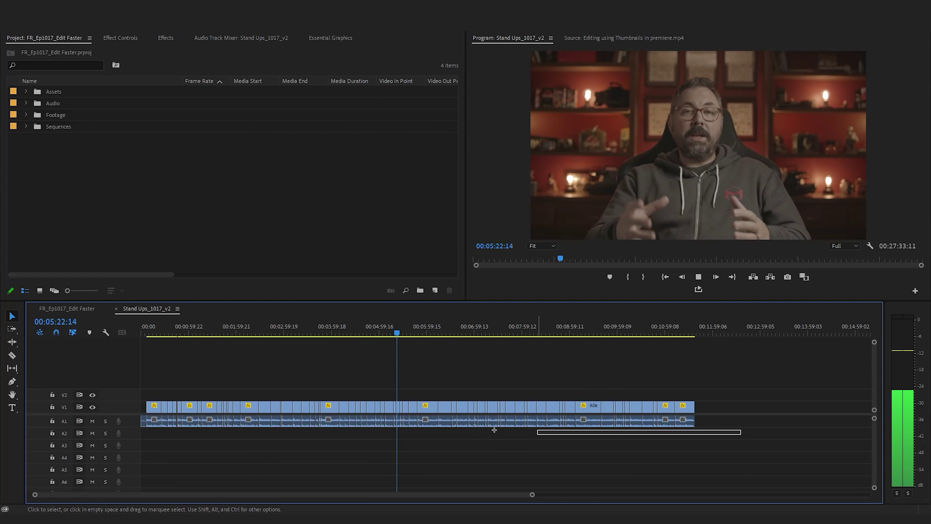
pyautogui.moveTo(494, 429); pyautogui.dragTo(143, 404)
pyautogui.rightClick(331, 407)
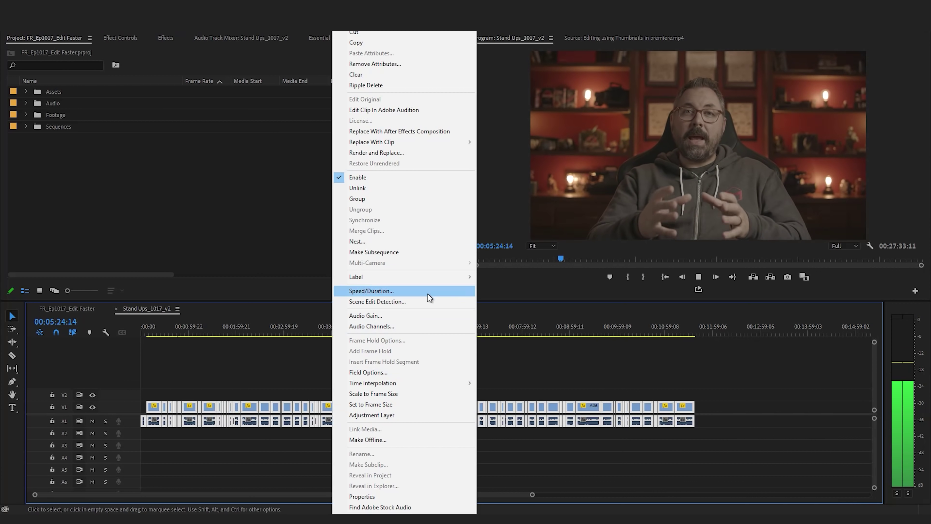
pyautogui.click(429, 296)
pyautogui.write('Stand Ups fah real')
pyautogui.press('Return')
# Split the nest with Scene Edit Detection and lay an Adjustment Layer over the clips on V2
pyautogui.rightClick(381, 406)
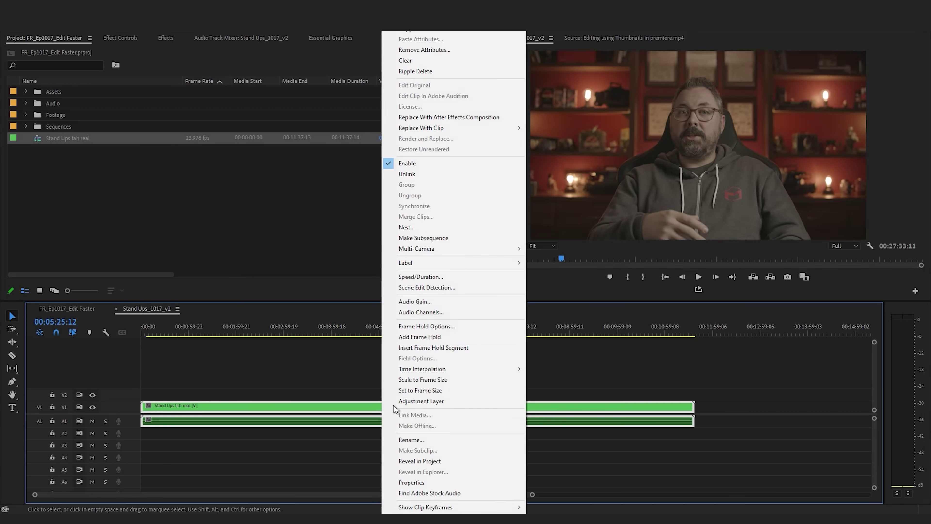
pyautogui.click(493, 292)
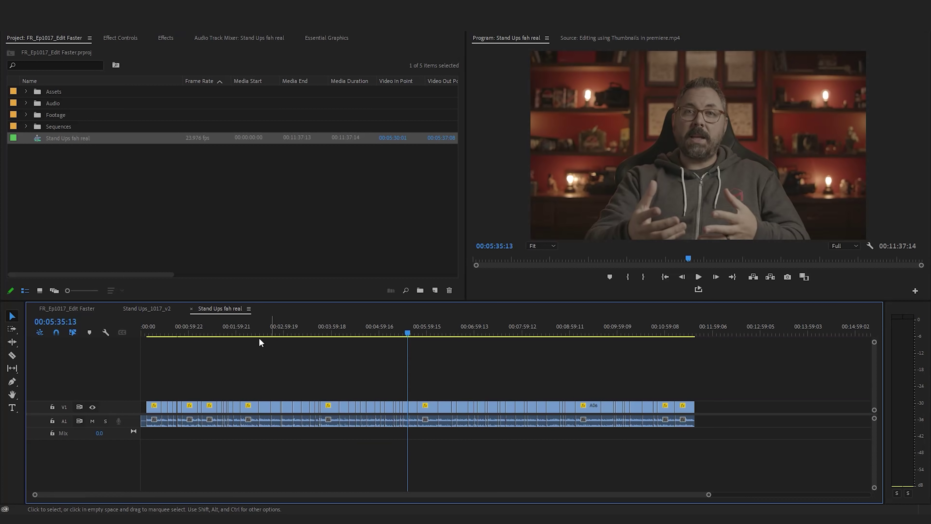
pyautogui.moveTo(436, 394); pyautogui.dragTo(310, 390)
pyautogui.moveTo(173, 392); pyautogui.dragTo(172, 393)
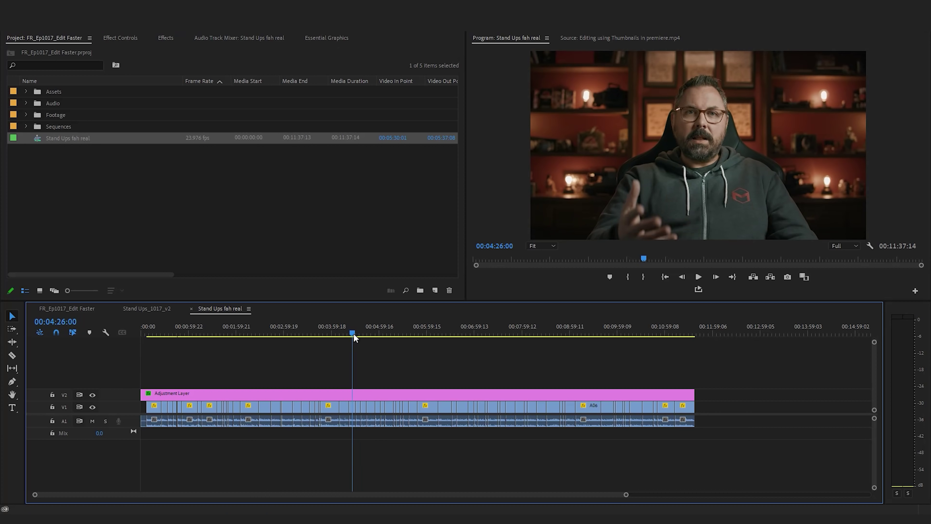
pyautogui.click(147, 308)
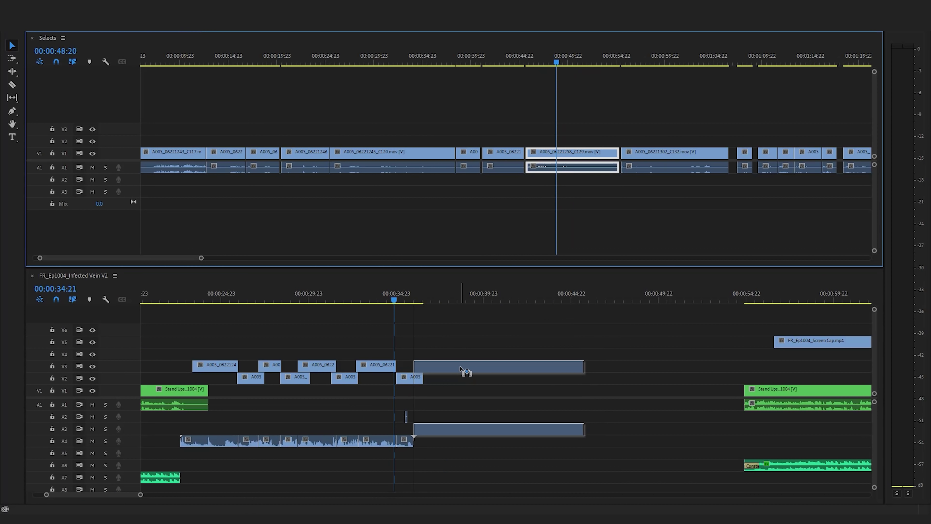
# Cut the V3 clip at the current time, select its right part, then zoom in and play back
pyautogui.click(459, 364)
pyautogui.press('v')
pyautogui.click(471, 368)
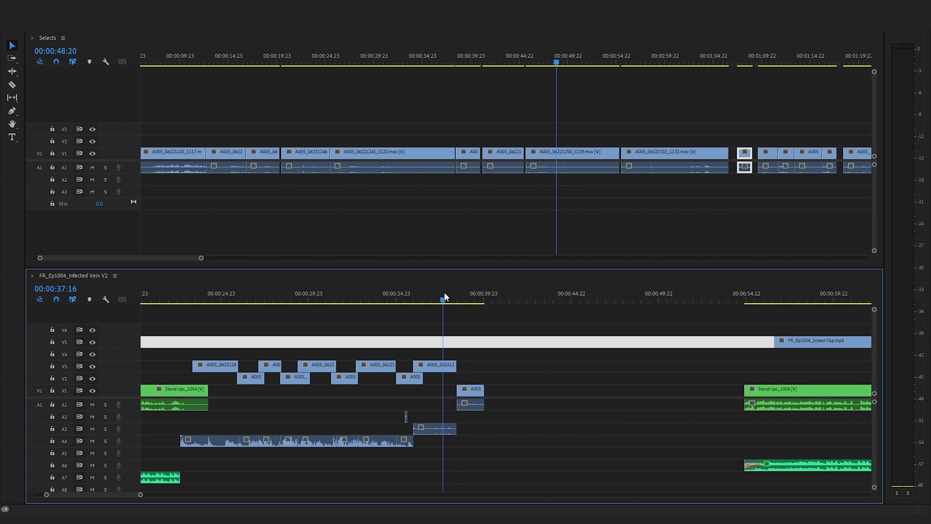
pyautogui.press('=')
pyautogui.press('=')
pyautogui.press('=')
pyautogui.press('space')
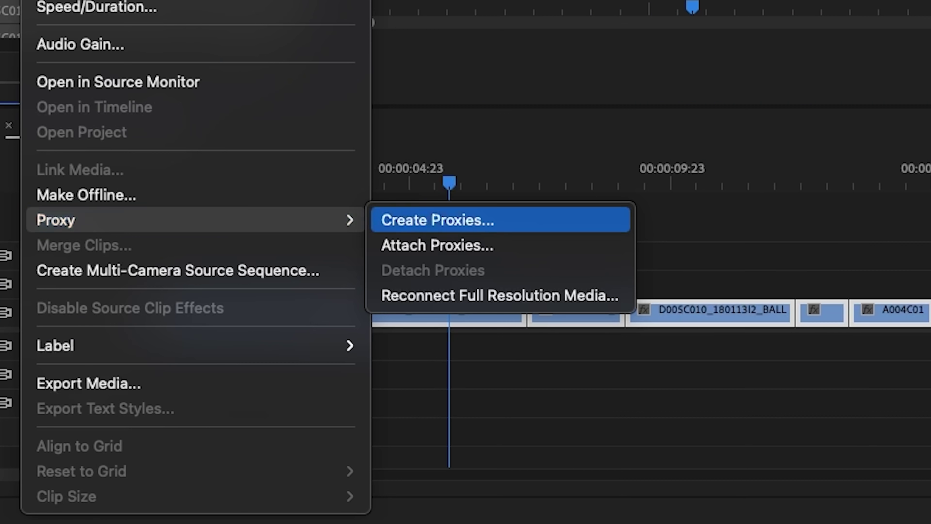
# Queue QuickTime ProRes Low Resolution Proxy encodes for the selected clips and finish the playback button setup
pyautogui.click(308, 391)
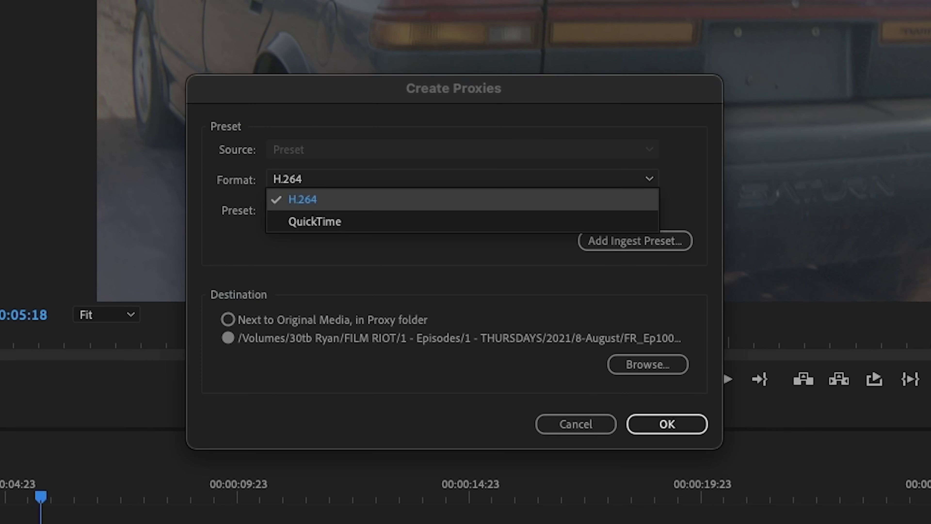
pyautogui.click(315, 222)
pyautogui.click(496, 208)
pyautogui.click(495, 229)
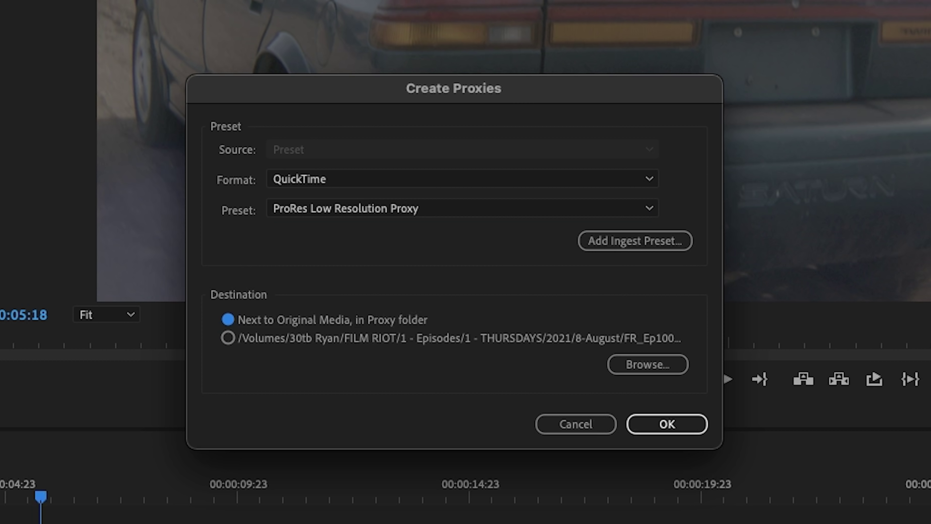
pyautogui.click(682, 426)
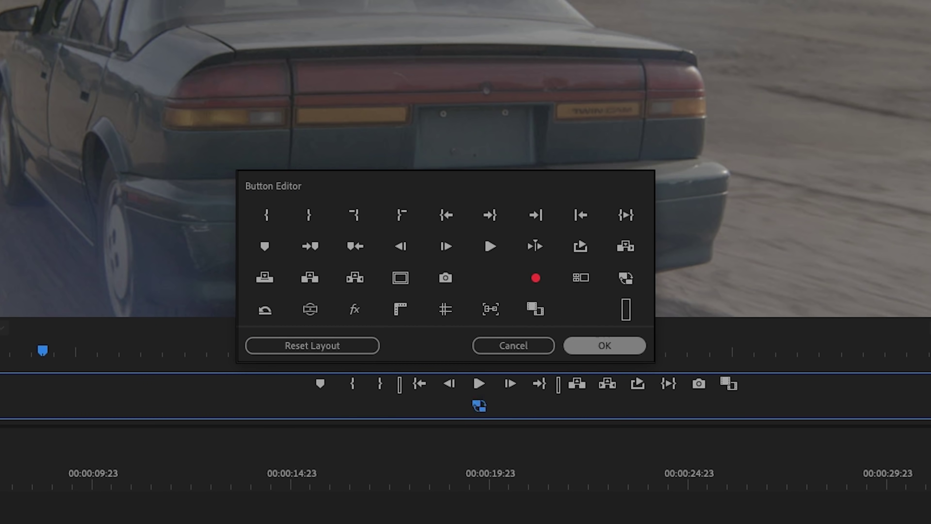
pyautogui.press('Return')
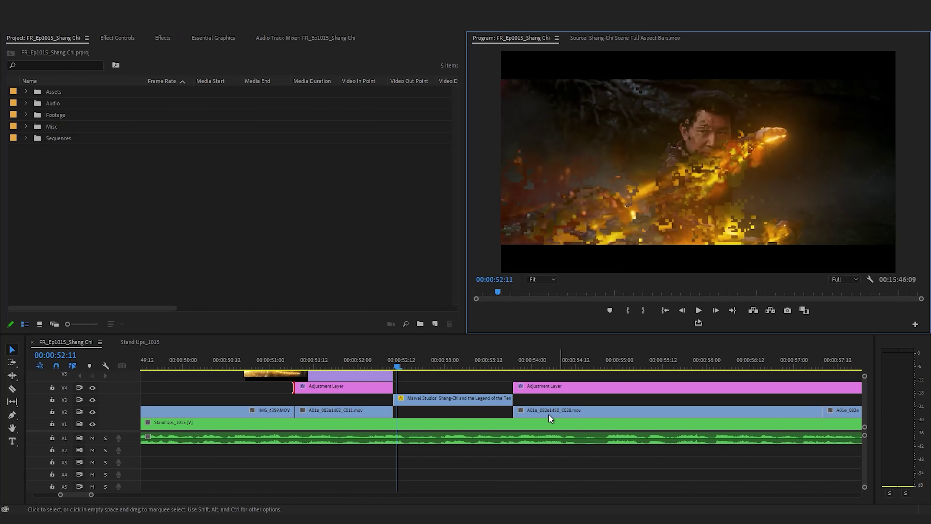
# Apply Render and Replace to the Marvel Studios clip on V3 and confirm it
pyautogui.click(405, 364)
pyautogui.rightClick(434, 402)
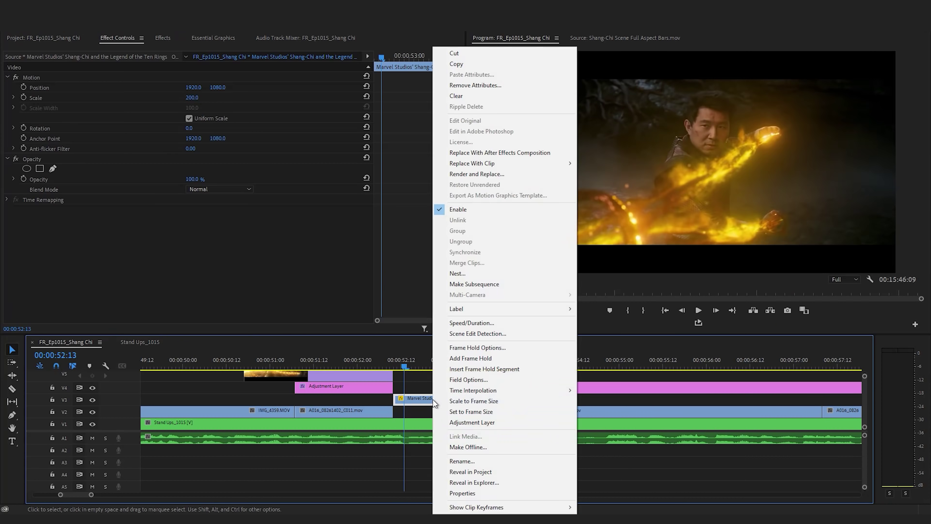
pyautogui.click(508, 175)
pyautogui.click(539, 341)
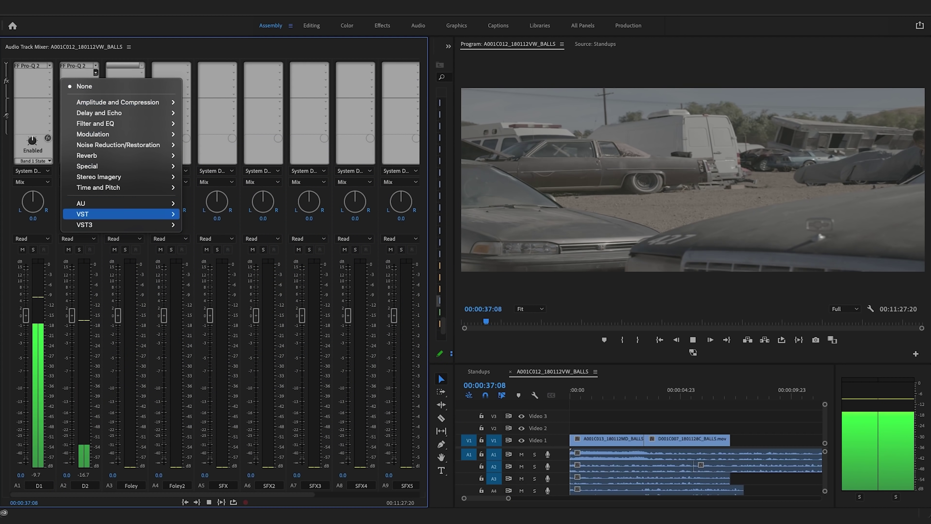
# Add ERA 4 Noise to the D2 dialogue track and stop playback
pyautogui.moveTo(125, 203)
pyautogui.moveTo(220, 203)
pyautogui.click(300, 235)
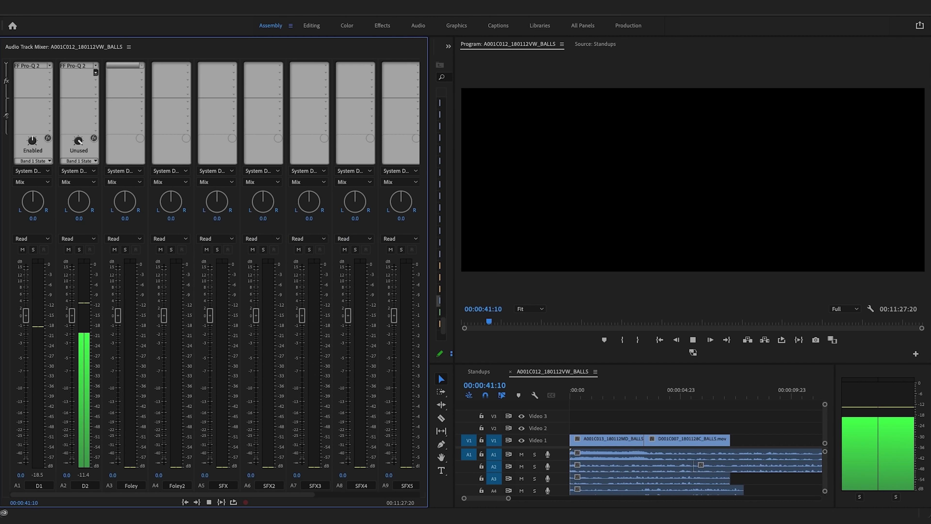
pyautogui.press('space')
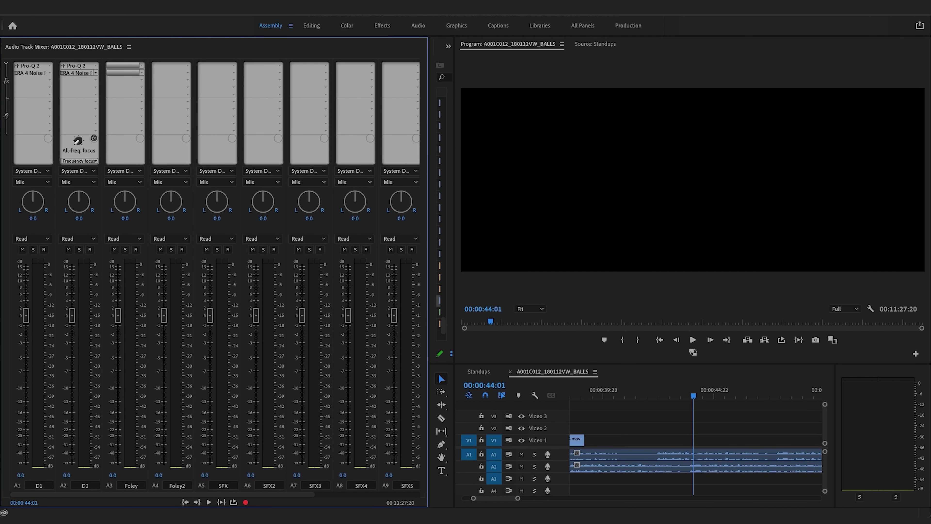
# Insert a Hard Limiter from the amplitude and compression effects on the Foley track
pyautogui.click(122, 73)
pyautogui.moveTo(154, 102)
pyautogui.click(256, 155)
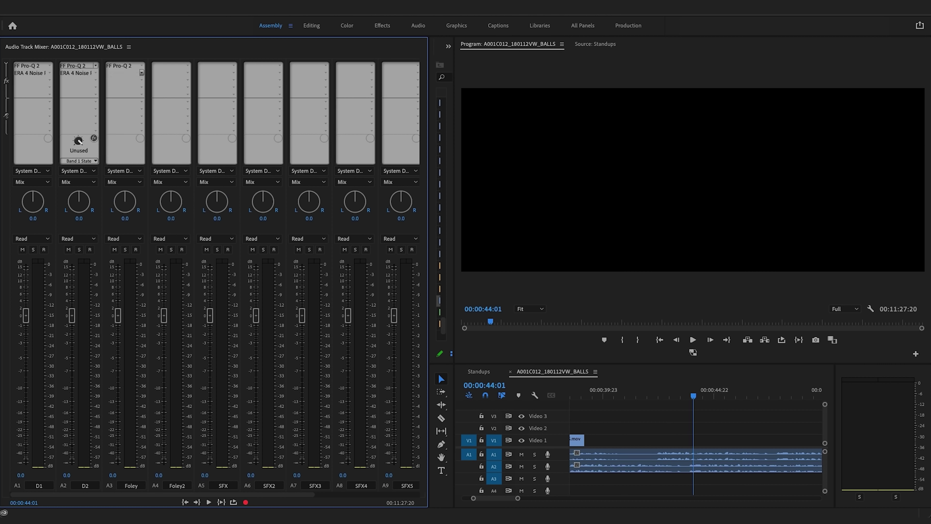
pyautogui.click(123, 80)
pyautogui.click(264, 174)
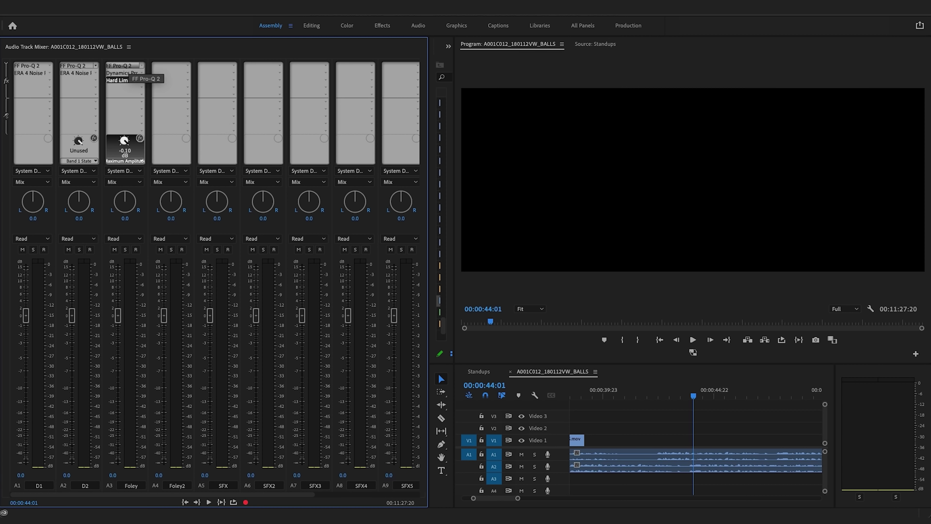
pyautogui.click(123, 87)
pyautogui.moveTo(205, 195)
pyautogui.moveTo(311, 195)
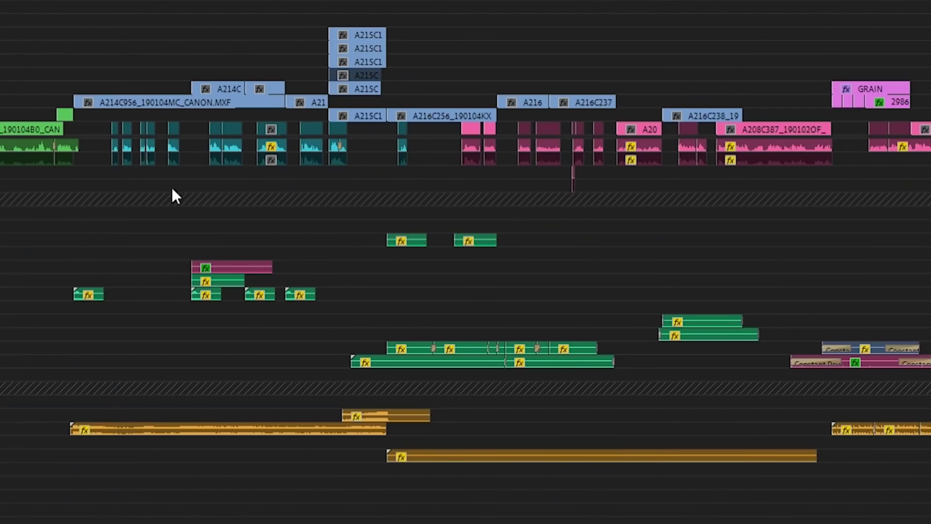
pyautogui.press('-')
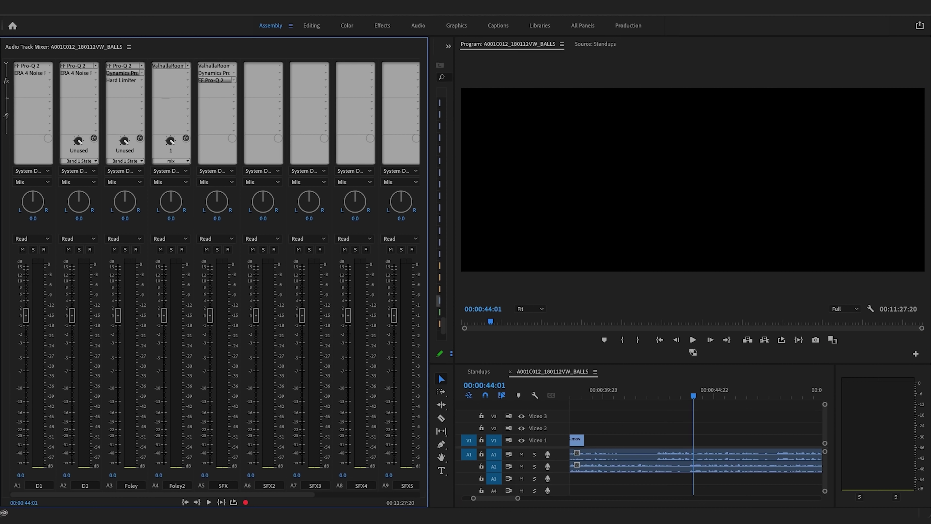
# Add ERA 4 Noise to the SFX2 track
pyautogui.click(262, 73)
pyautogui.moveTo(213, 203)
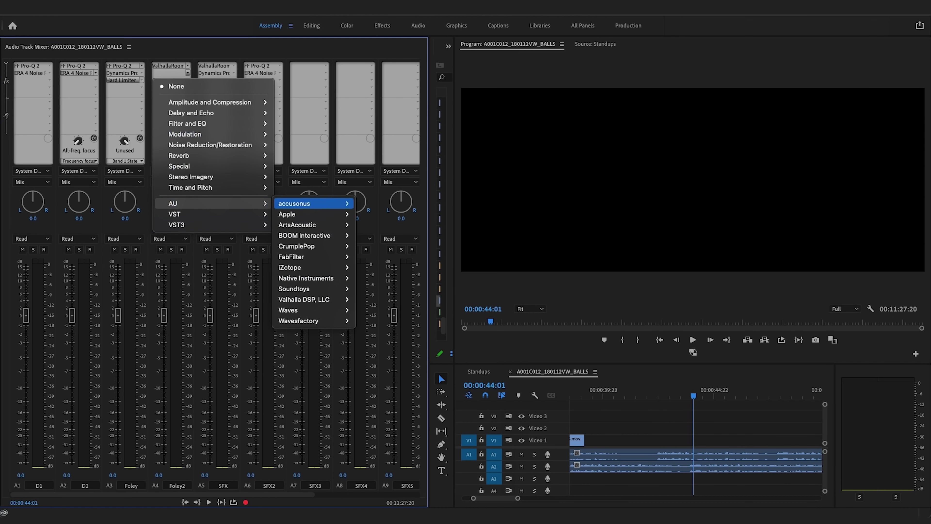
pyautogui.moveTo(313, 267)
pyautogui.click(384, 428)
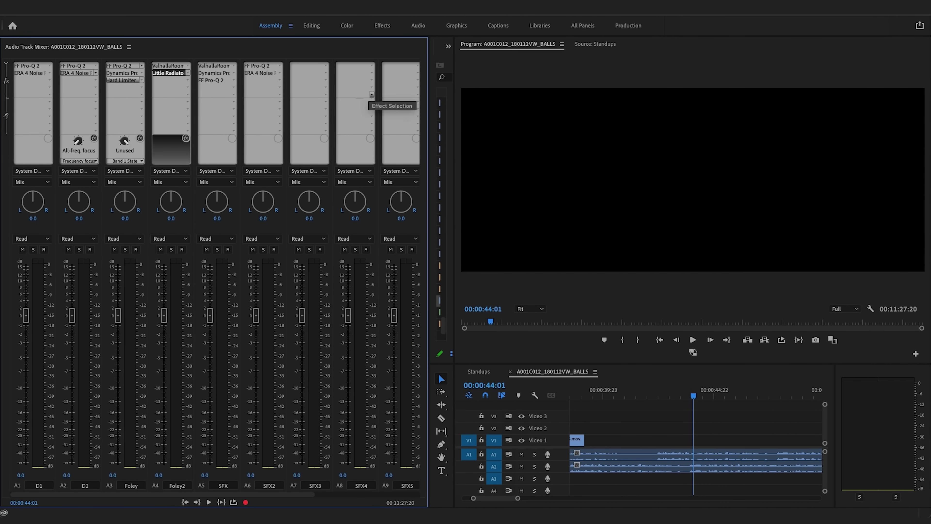
# Load the ArtsAcoustic reverb on SFX3 and FF Pro-MB on SFX4
pyautogui.click(308, 66)
pyautogui.moveTo(329, 196)
pyautogui.moveTo(469, 216)
pyautogui.click(520, 216)
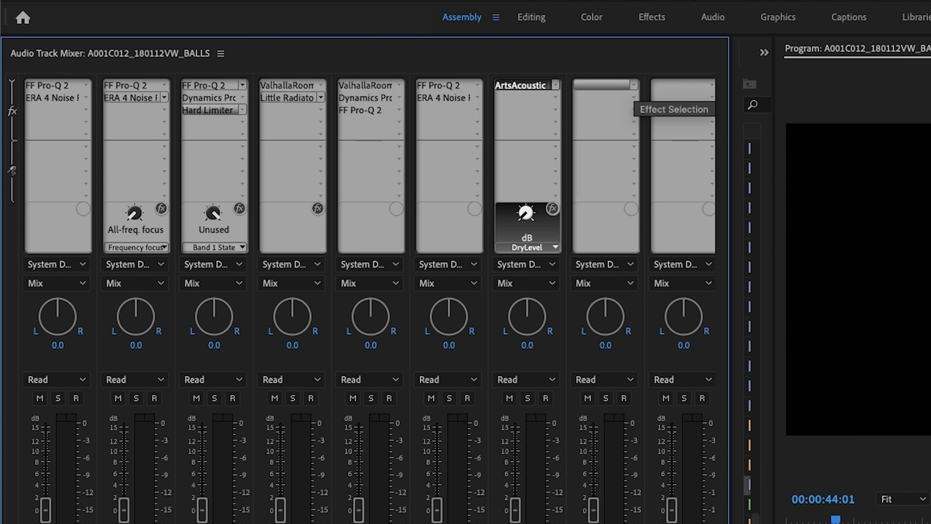
pyautogui.click(444, 85)
pyautogui.click(603, 85)
pyautogui.moveTo(623, 305)
pyautogui.moveTo(893, 420)
pyautogui.click(927, 422)
pyautogui.click(603, 97)
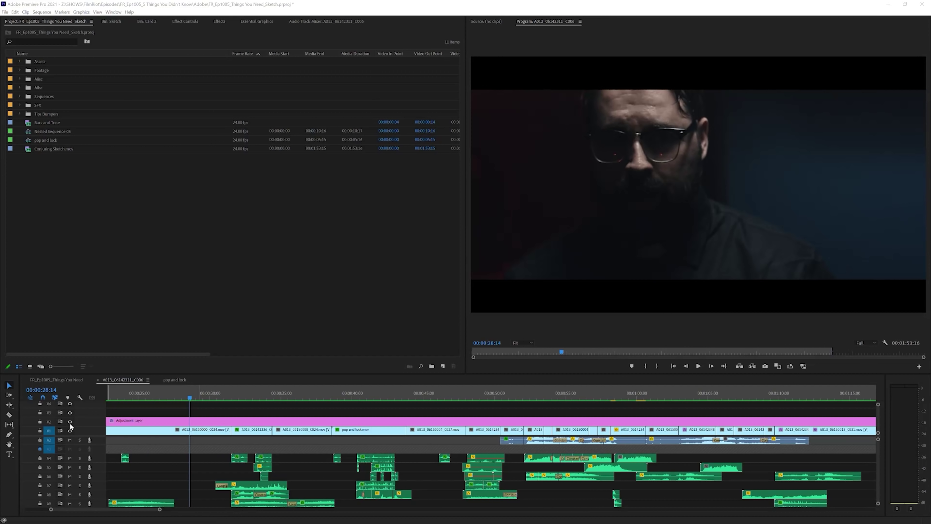
# Toggle the V2 graded layer off and on to compare, then switch to the Color workspace
pyautogui.click(70, 422)
pyautogui.click(70, 421)
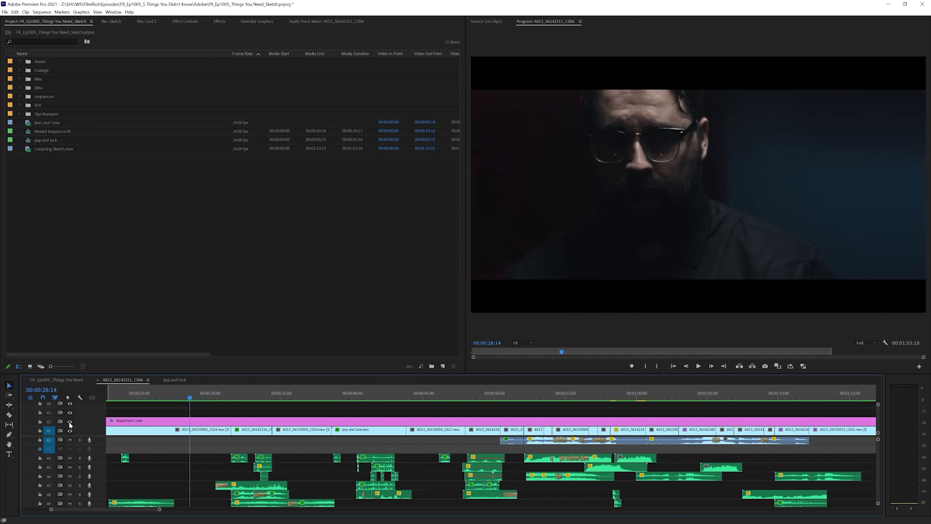
pyautogui.click(113, 11)
pyautogui.moveTo(126, 20)
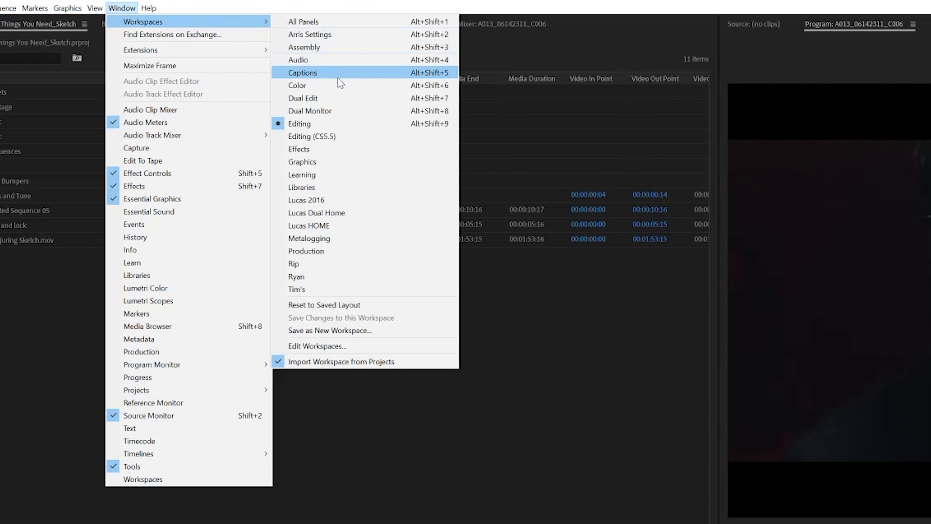
pyautogui.click(338, 85)
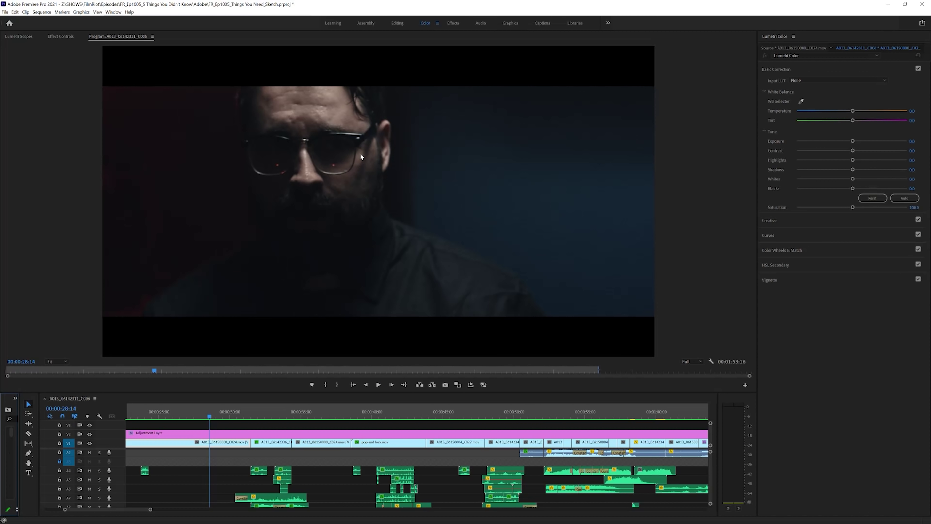
# Lift Lumetri shadows to 12.5 on the 00:00:30:09 shot and 7.2 on the next shot
pyautogui.moveTo(203, 407); pyautogui.dragTo(235, 415)
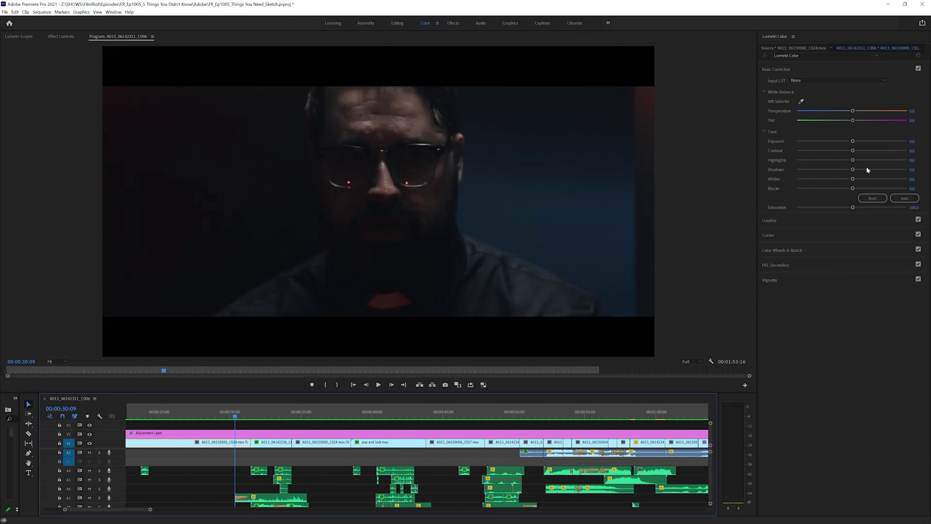
pyautogui.moveTo(852, 169); pyautogui.dragTo(859, 169)
pyautogui.click(500, 412)
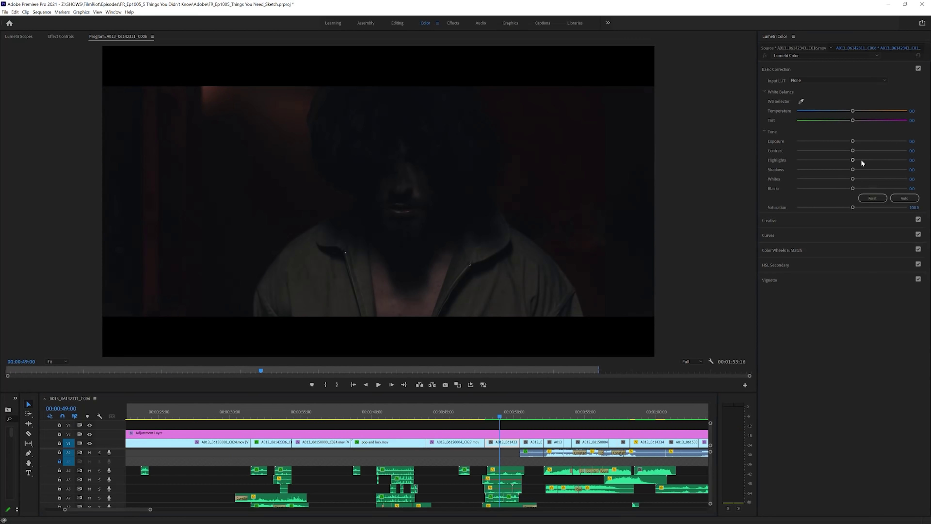
pyautogui.press('space')
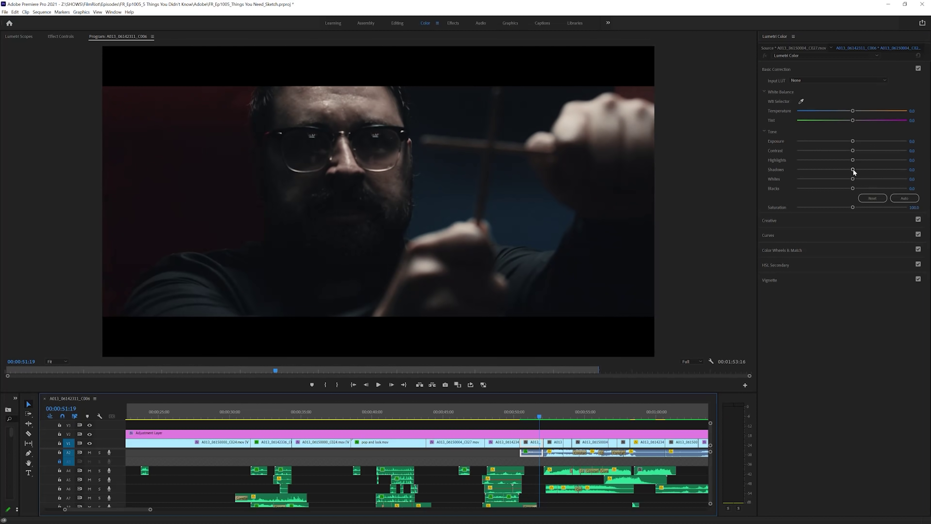
pyautogui.moveTo(853, 170); pyautogui.dragTo(856, 169)
pyautogui.click(552, 418)
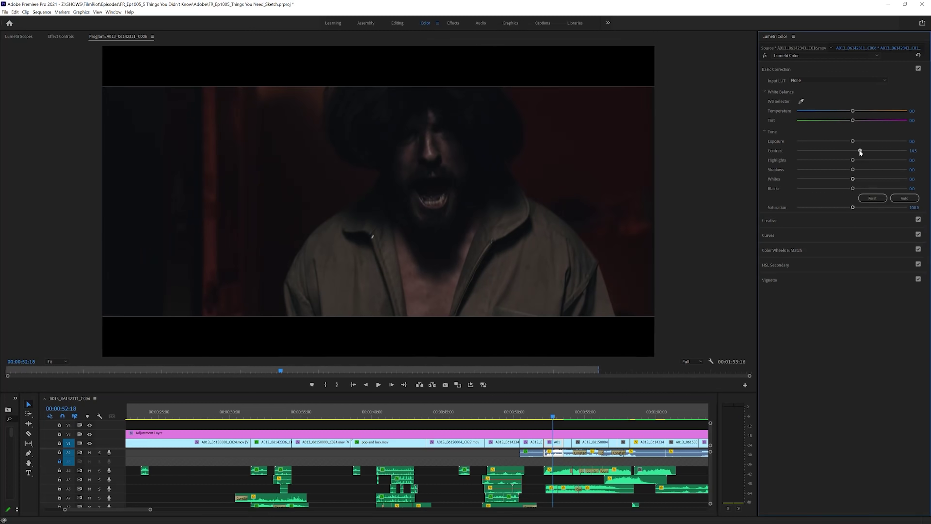
pyautogui.moveTo(552, 417); pyautogui.dragTo(646, 417)
pyautogui.moveTo(852, 150); pyautogui.dragTo(863, 151)
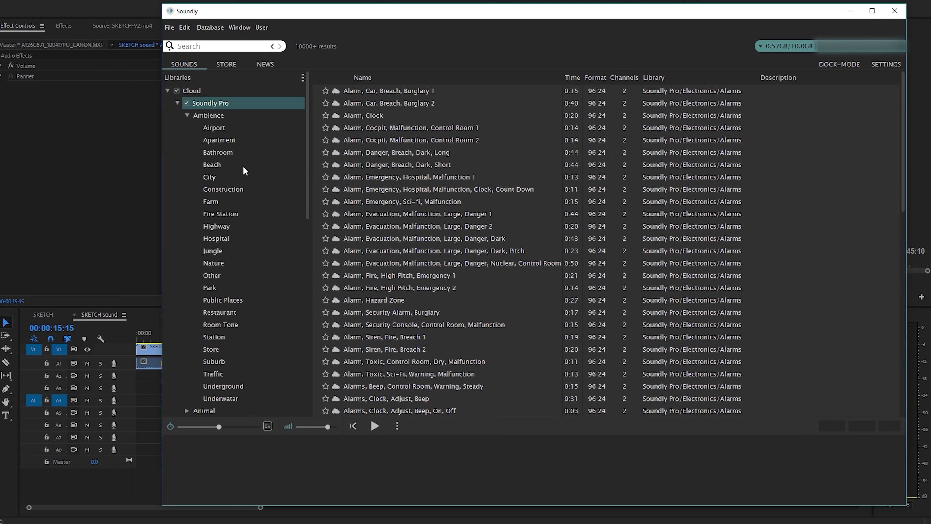
# Drop a wind sound onto track A3 and the hearse horn sound onto A4
pyautogui.scroll(-1, 245, 171)
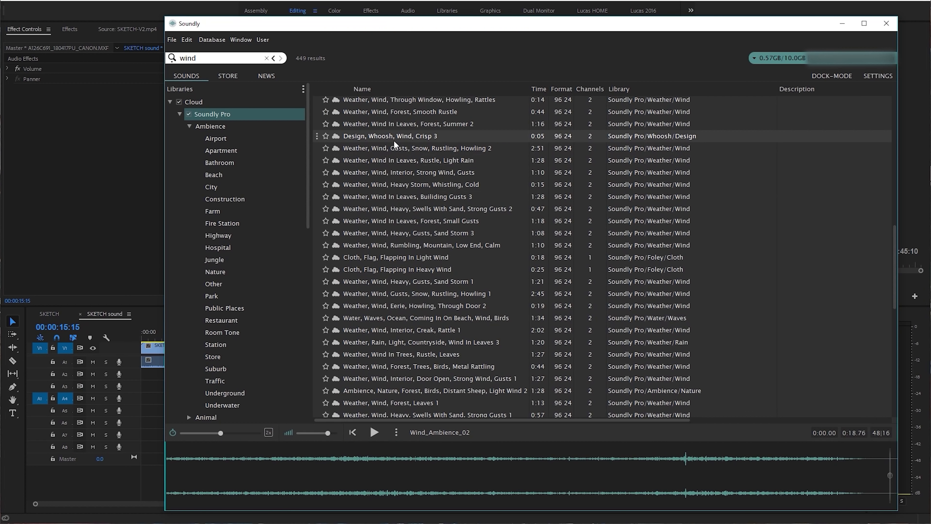
pyautogui.scroll(5, 339, 83)
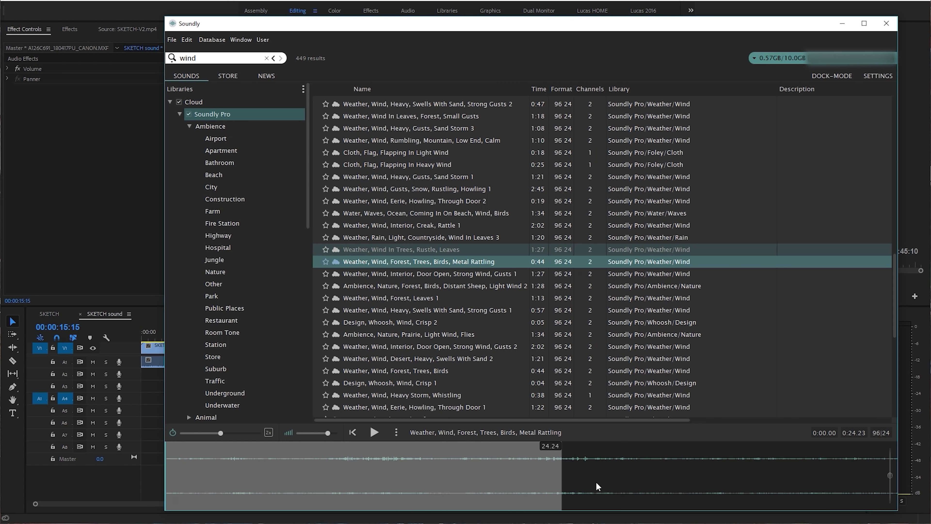
pyautogui.moveTo(252, 481); pyautogui.dragTo(165, 384)
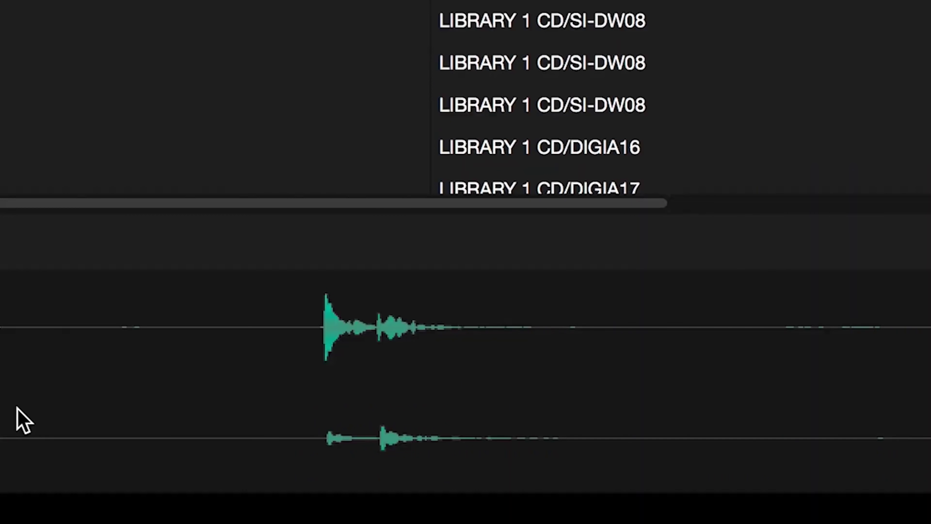
pyautogui.moveTo(16, 418); pyautogui.dragTo(579, 385)
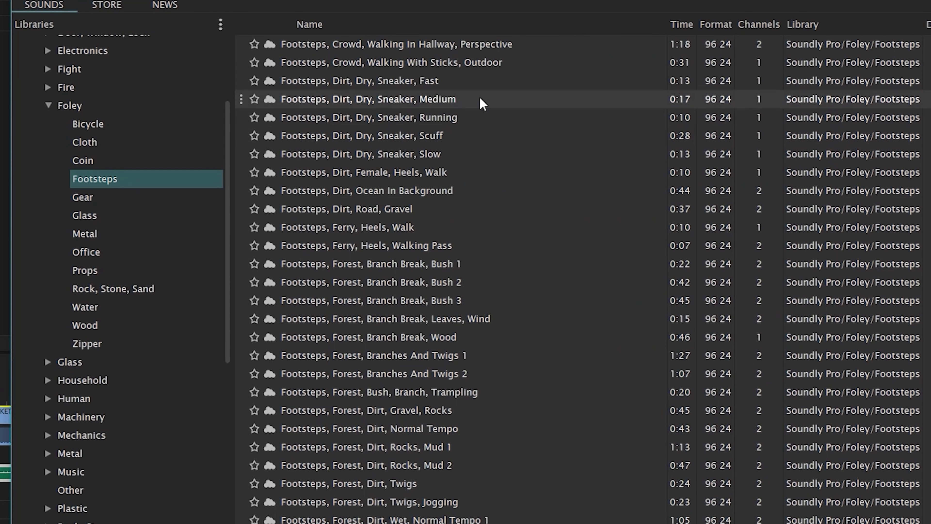
# Select the female heels footsteps, Wind_Ambience_02 and forest wind with metal rattling sounds
pyautogui.scroll(-3, 397, 200)
pyautogui.click(447, 70)
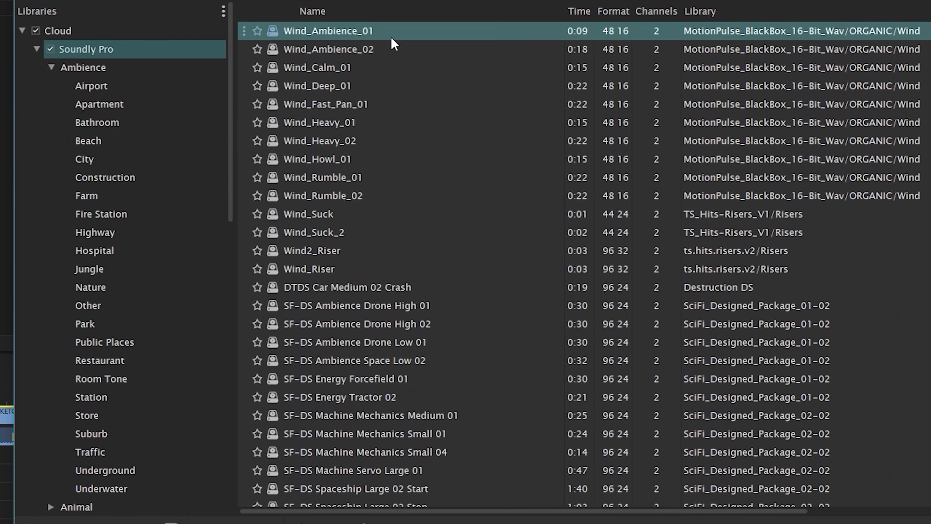
pyautogui.click(393, 44)
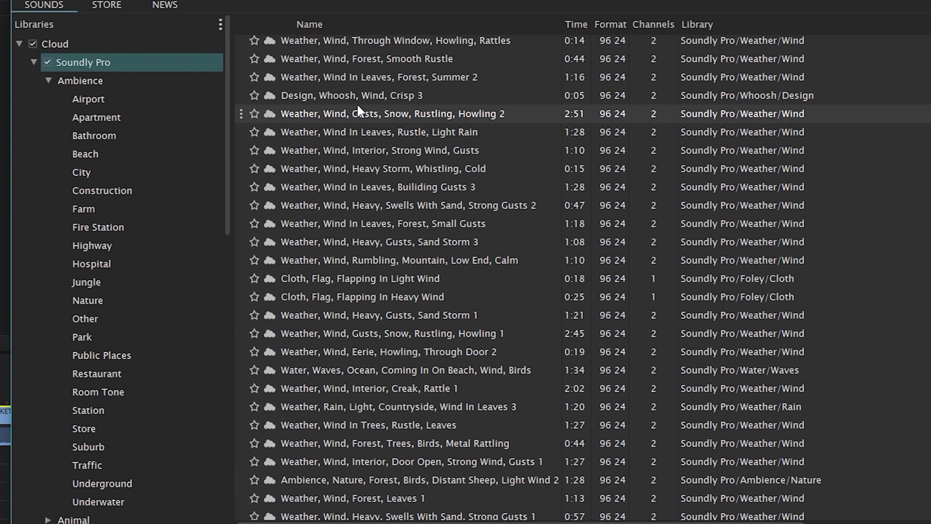
pyautogui.scroll(2, 356, 104)
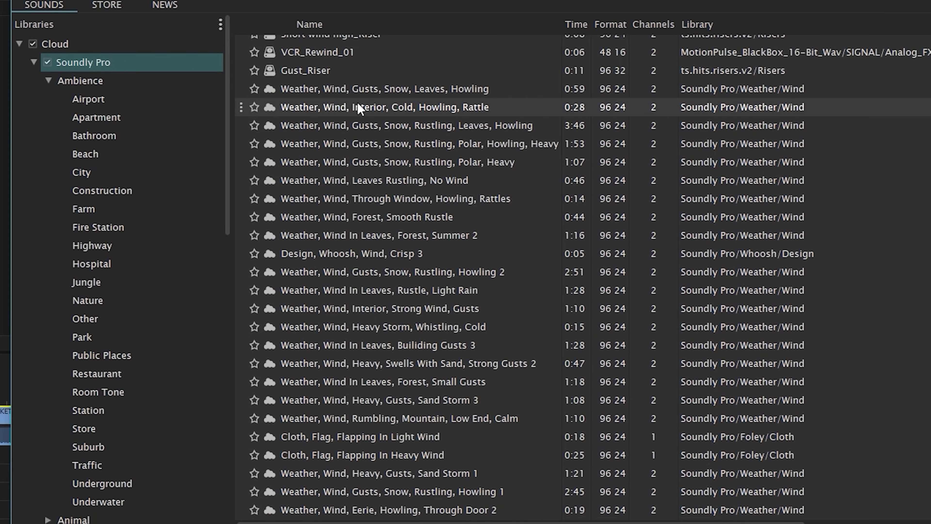
pyautogui.scroll(-5, 366, 275)
pyautogui.click(366, 285)
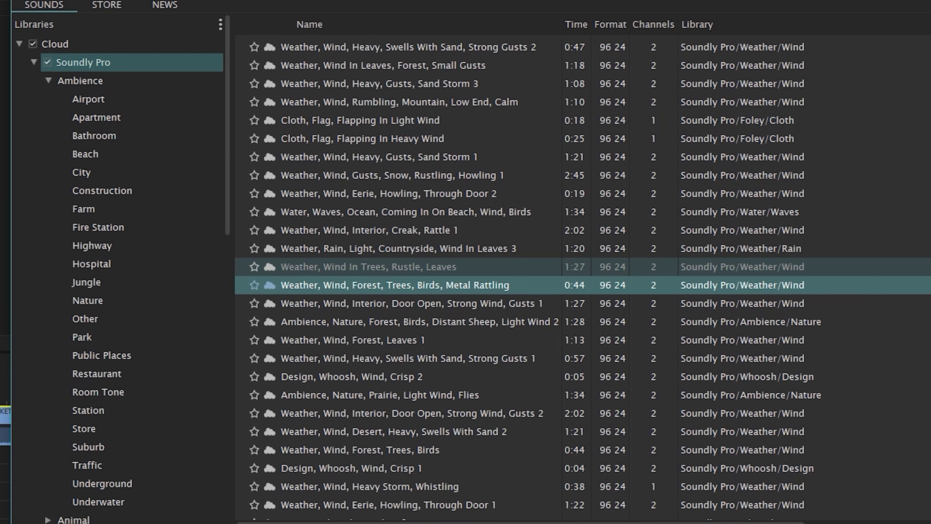